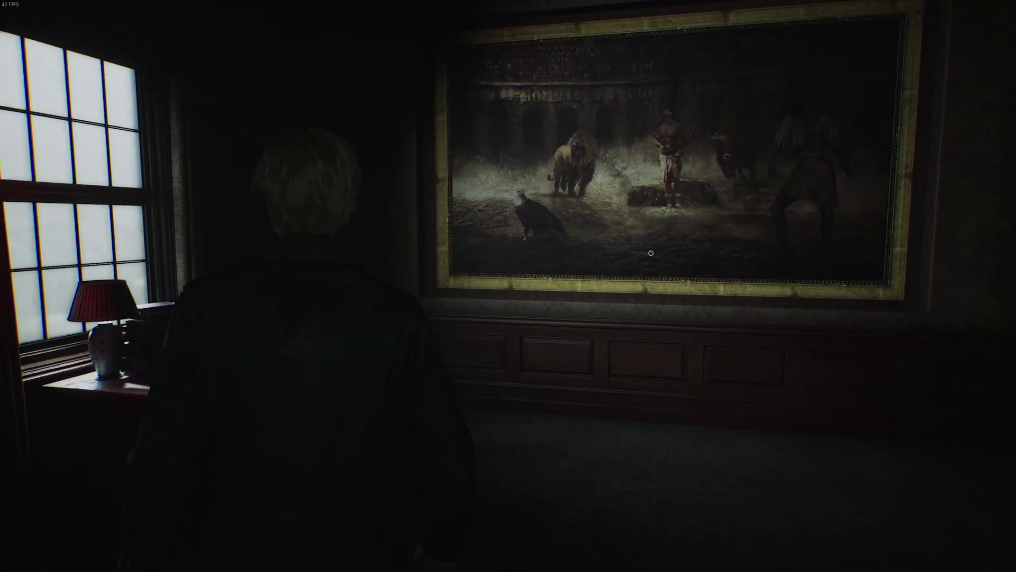
key(w)
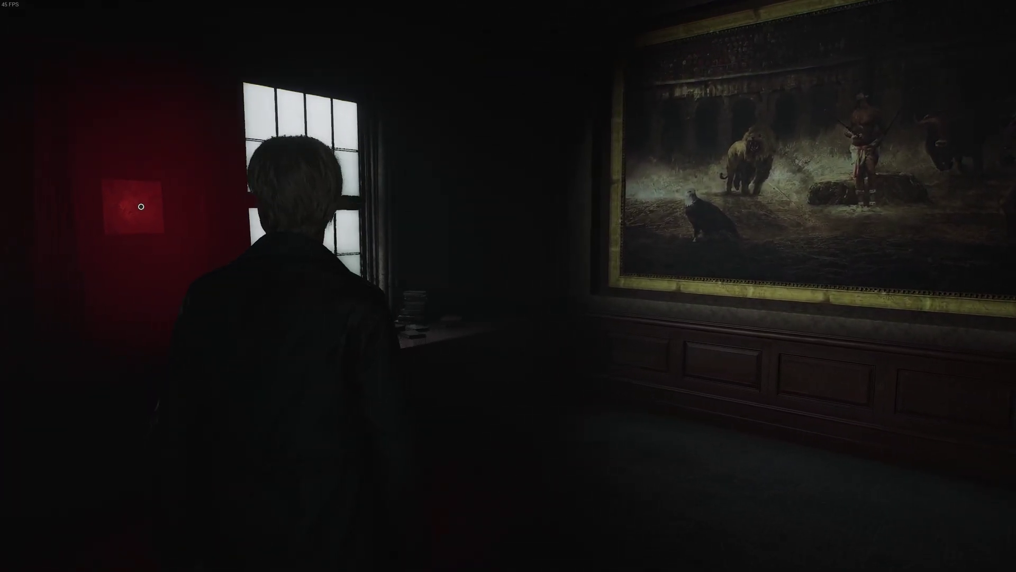
key(w)
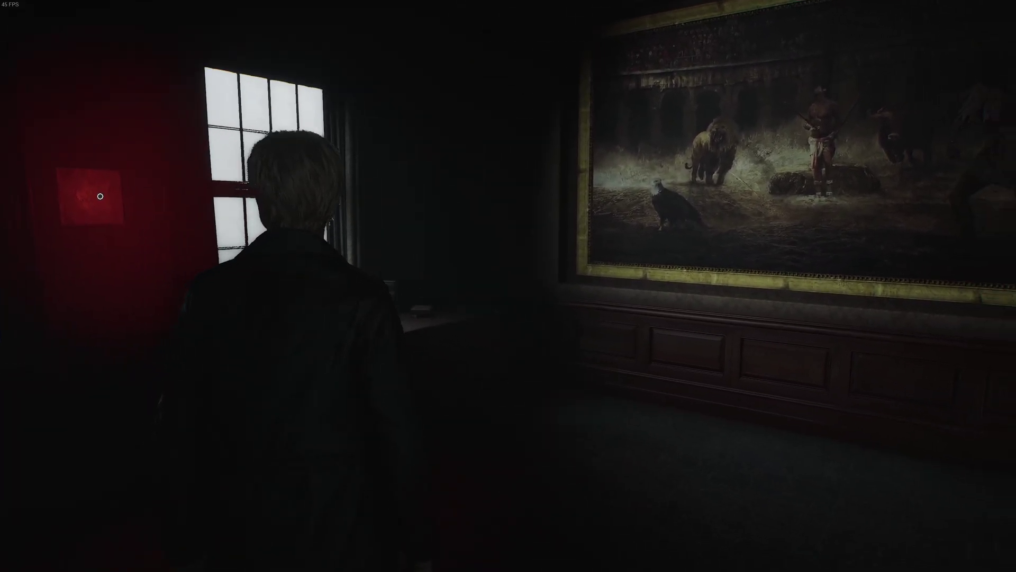
key(w)
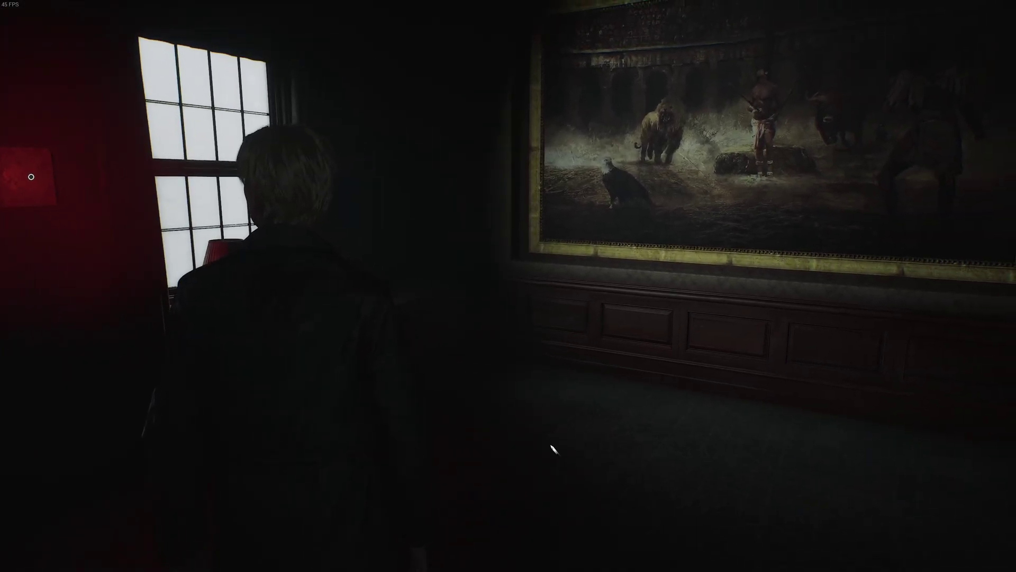
Examine the display and graphics options, including the full list of advanced quality settings, without changing anything
key(Escape)
click(97, 368)
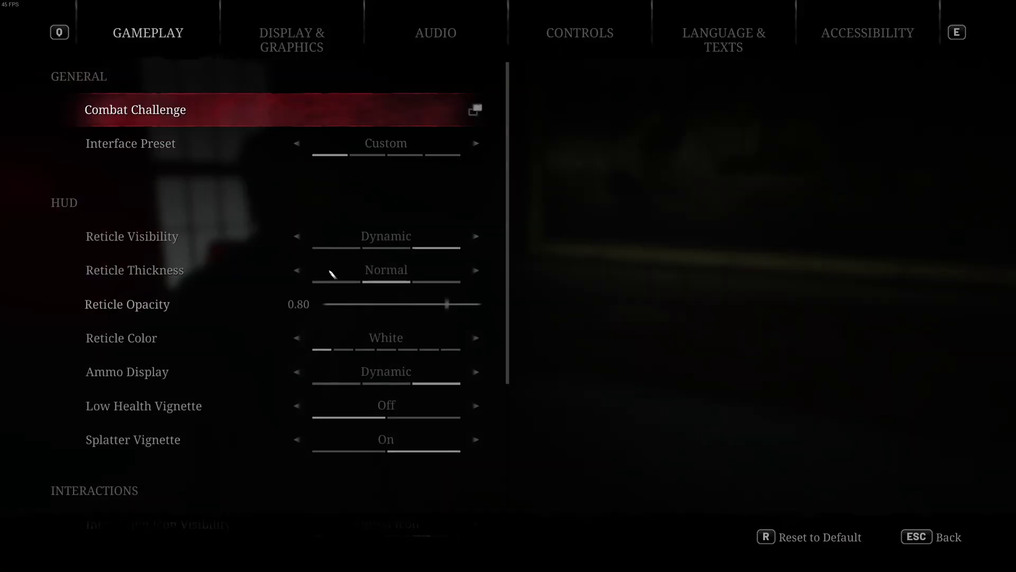
click(292, 40)
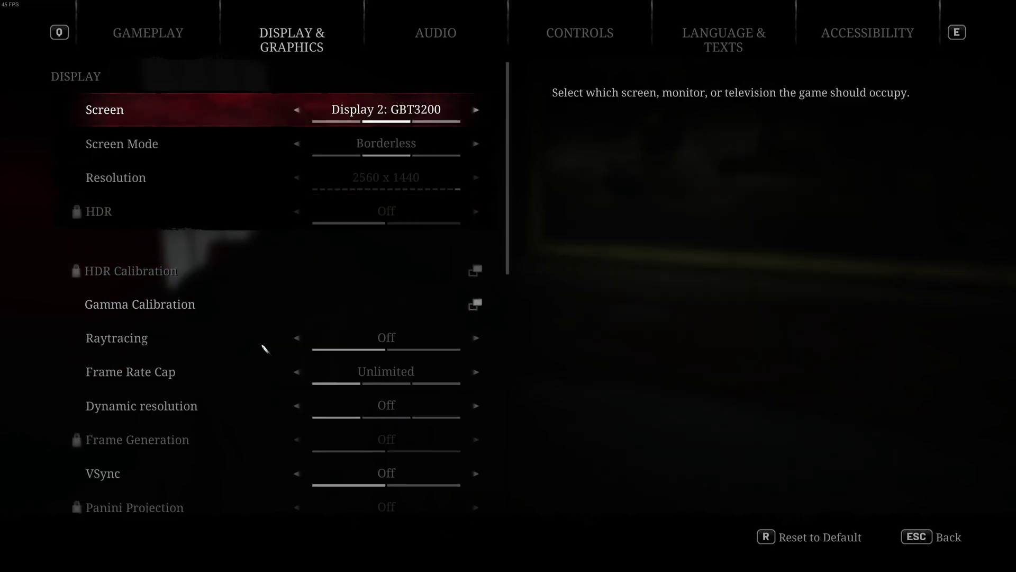
scroll(438, 366, down, 5)
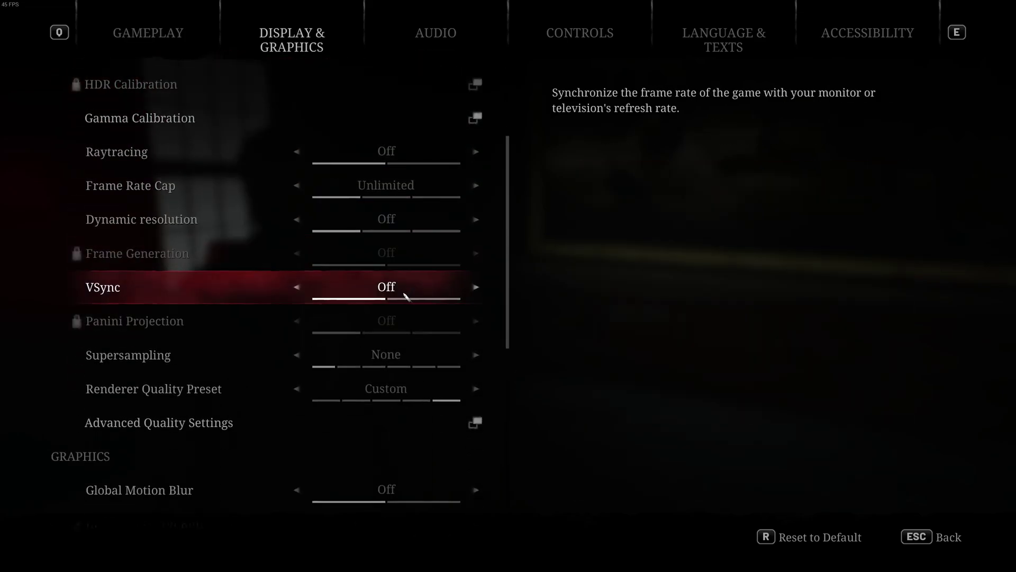
click(230, 422)
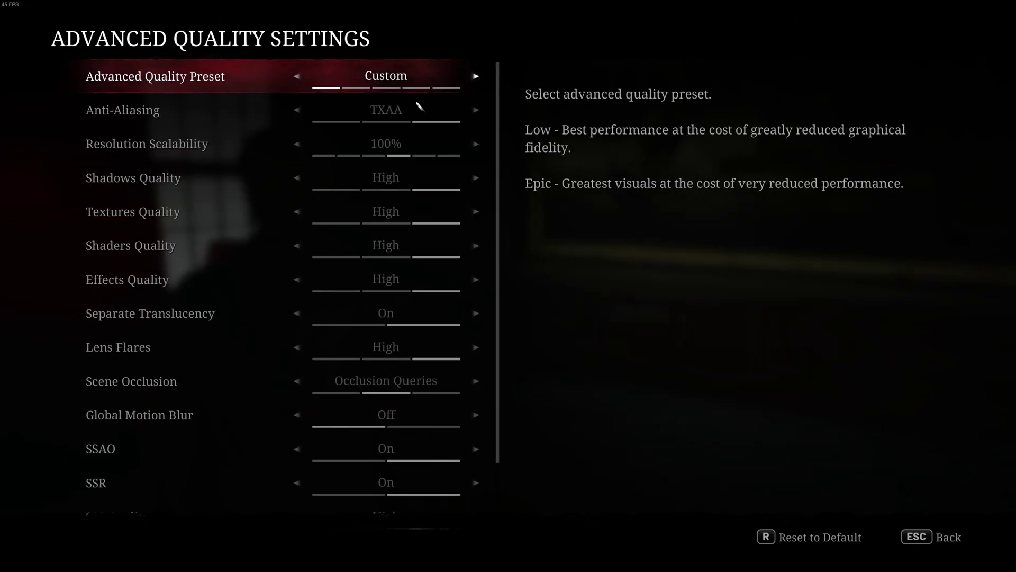
scroll(428, 230, down, 2)
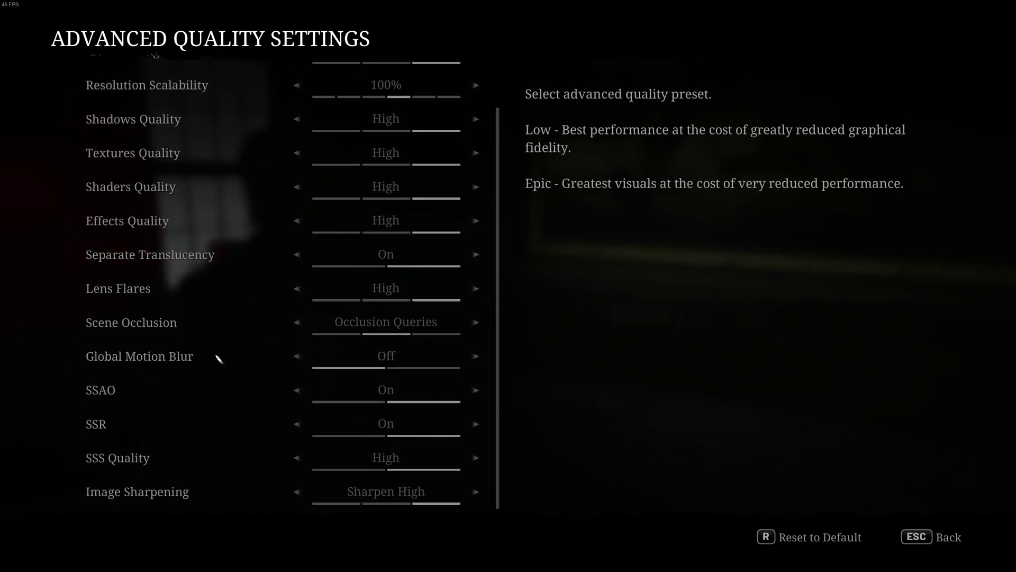
key(Escape)
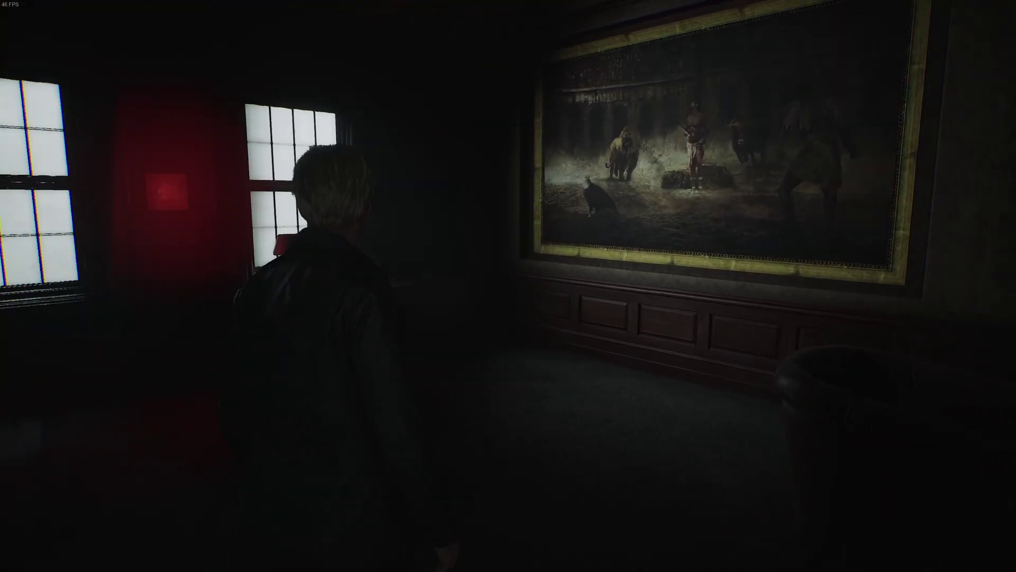
key(w)
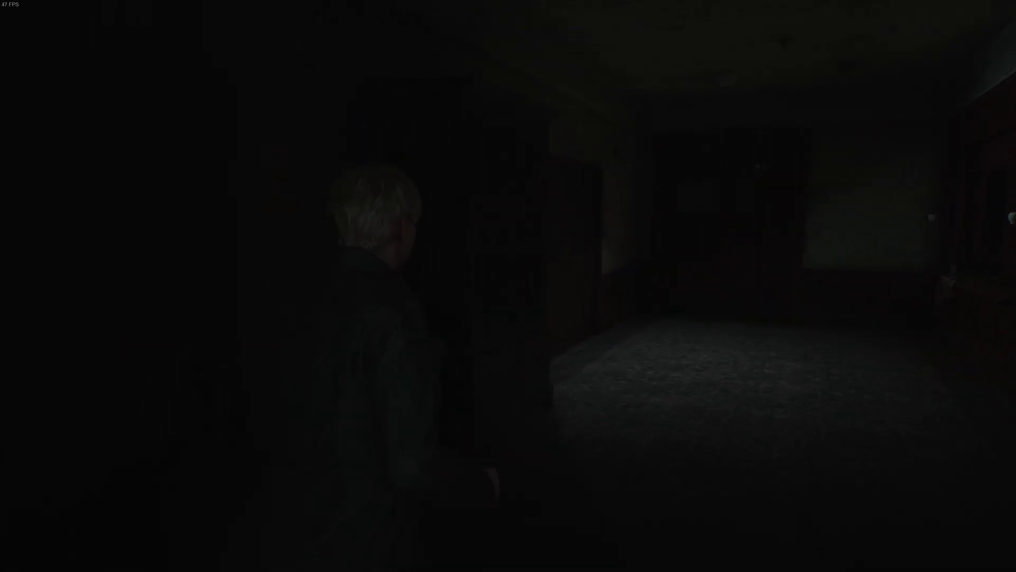
key(w)
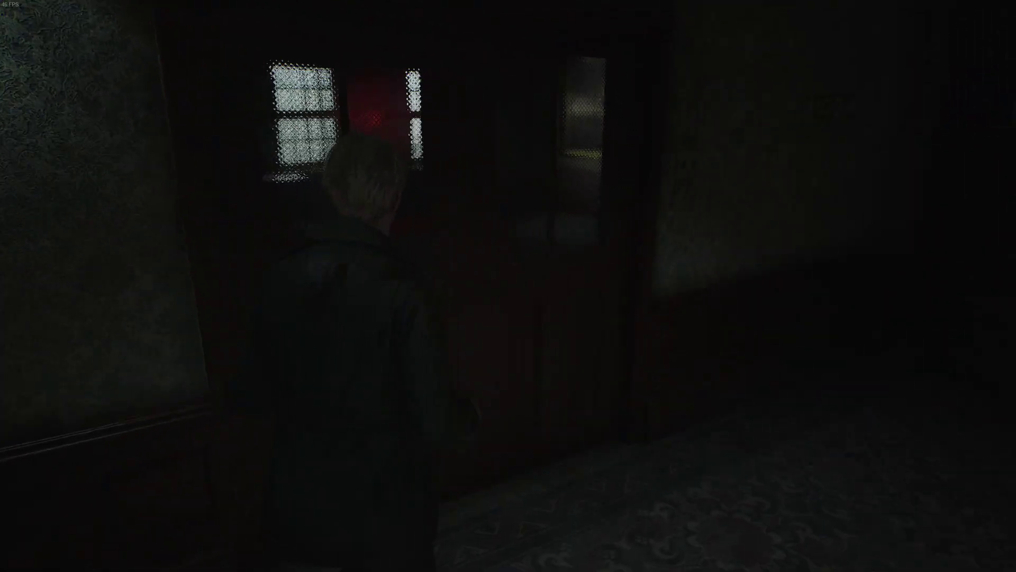
key(w)
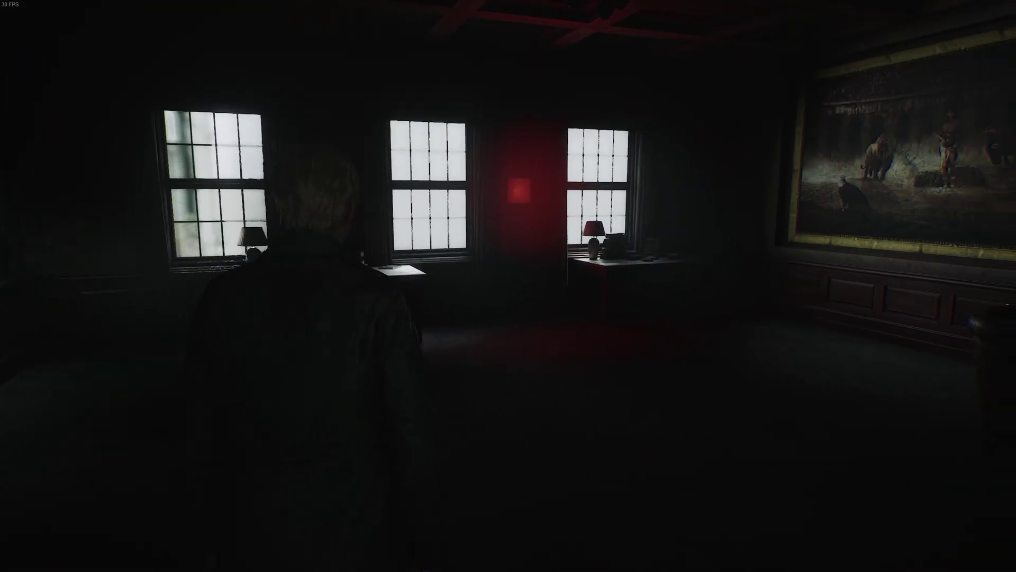
key(w)
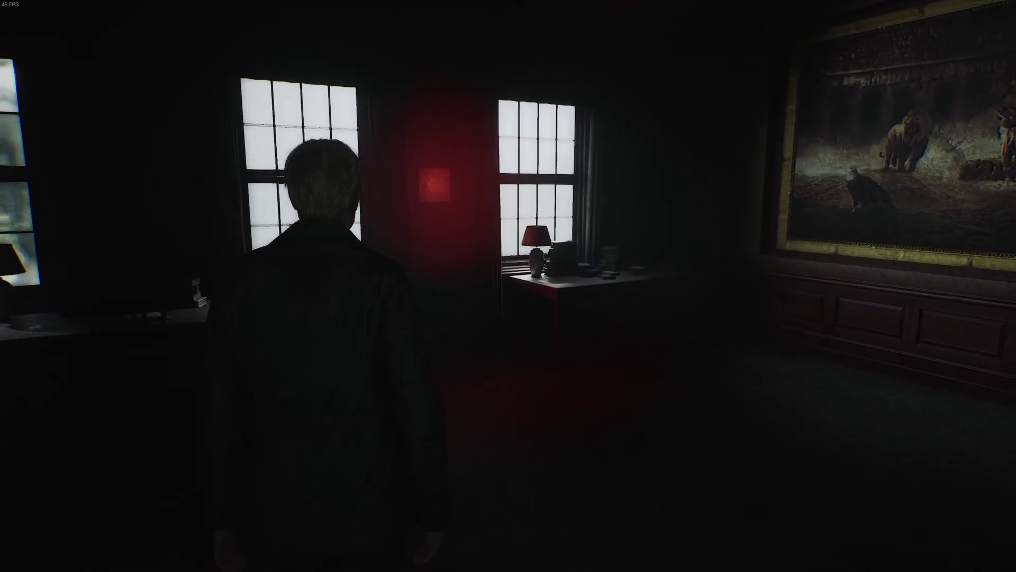
key(w)
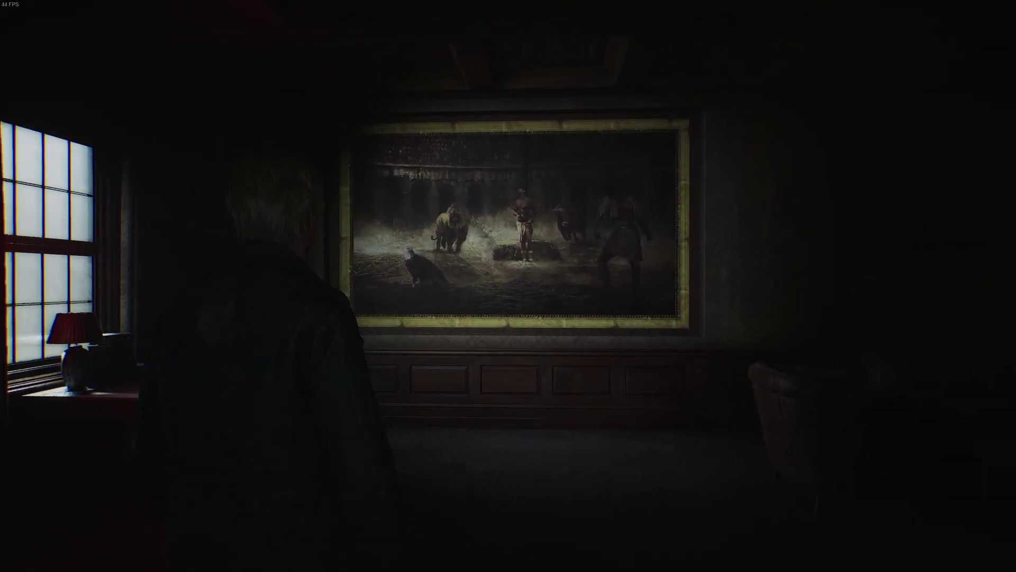
key(w)
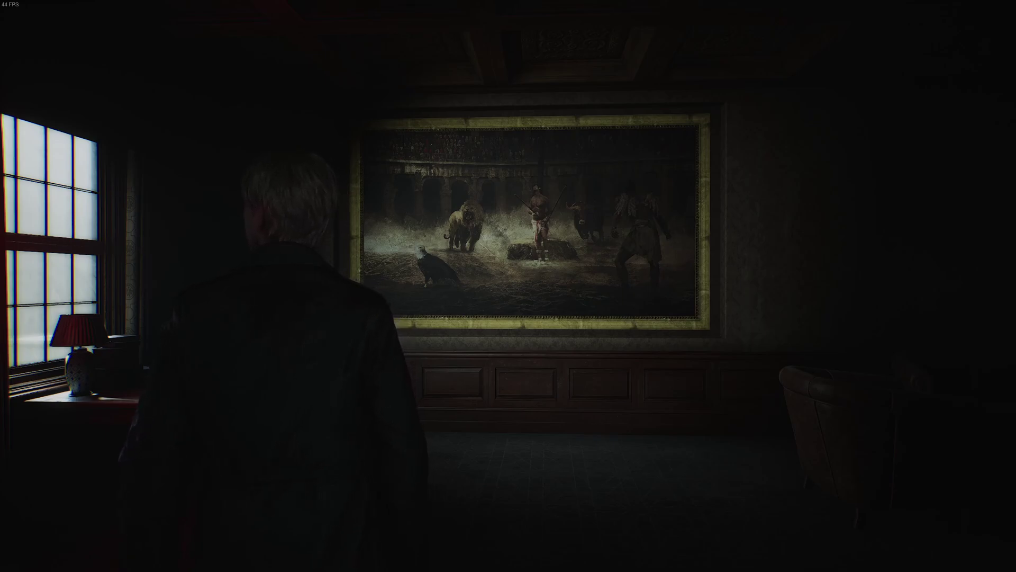
key(w)
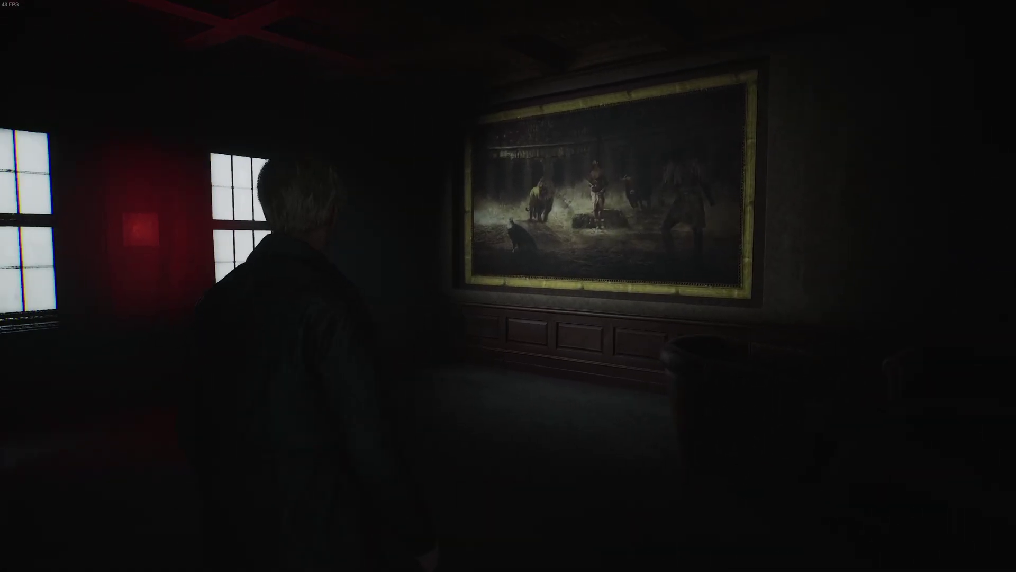
key(w)
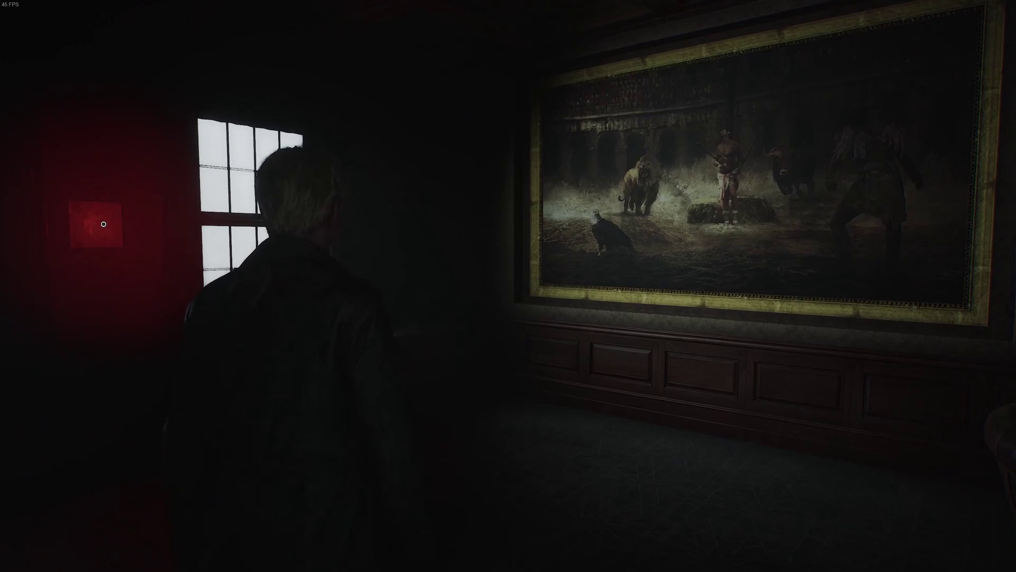
key(s)
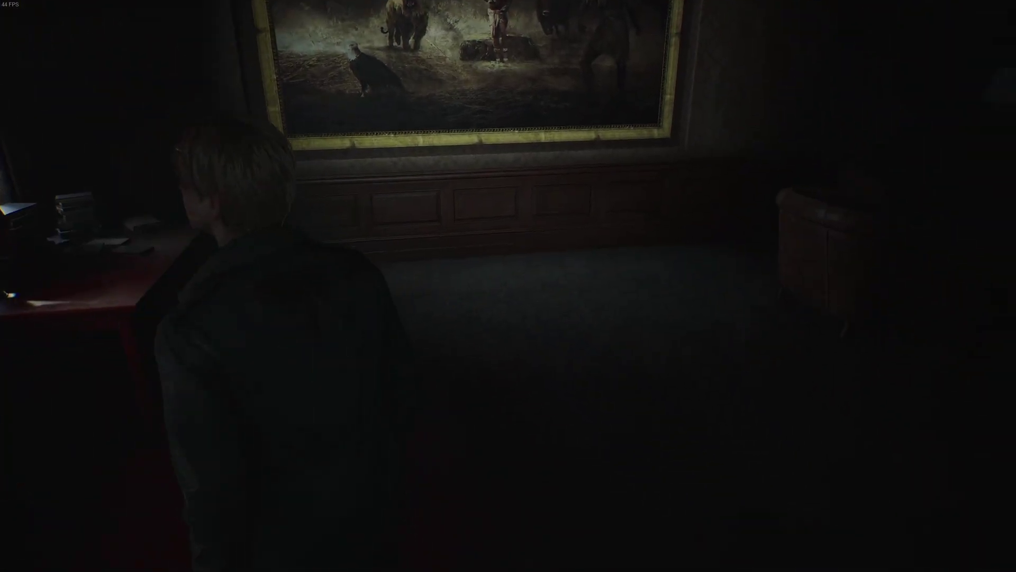
mouse_move(508, 286)
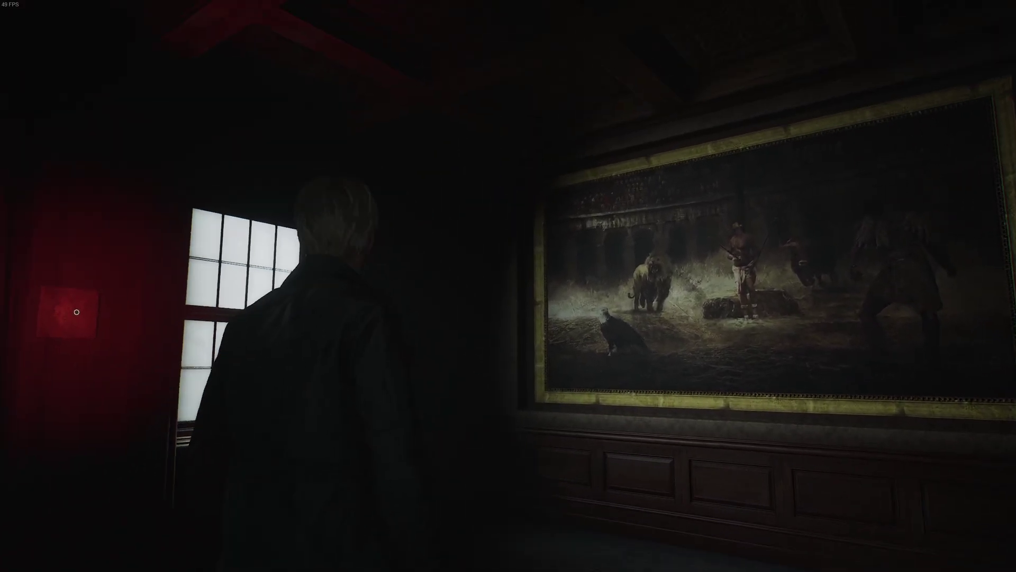
key(w)
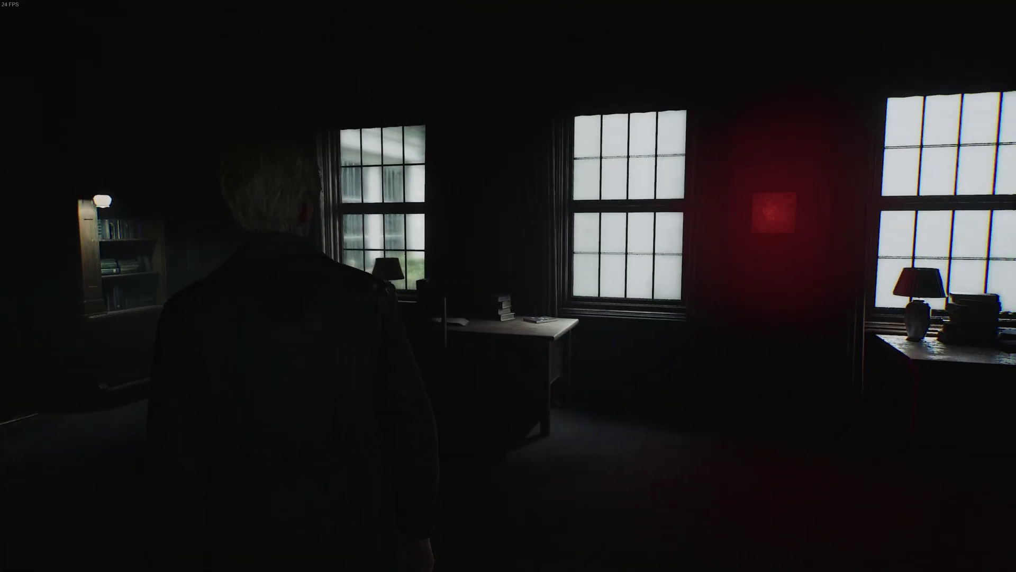
key(w)
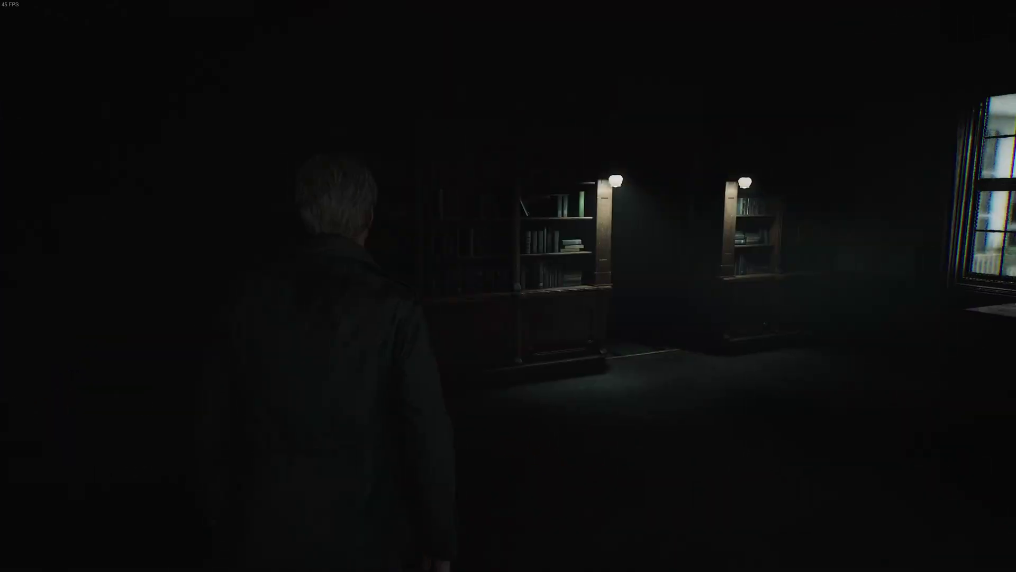
key(w)
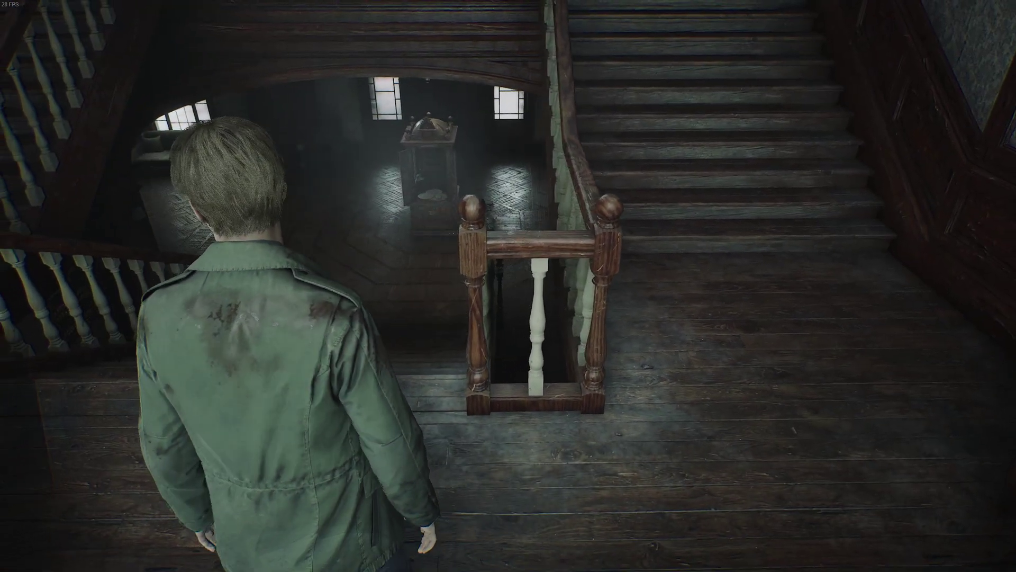
key(w)
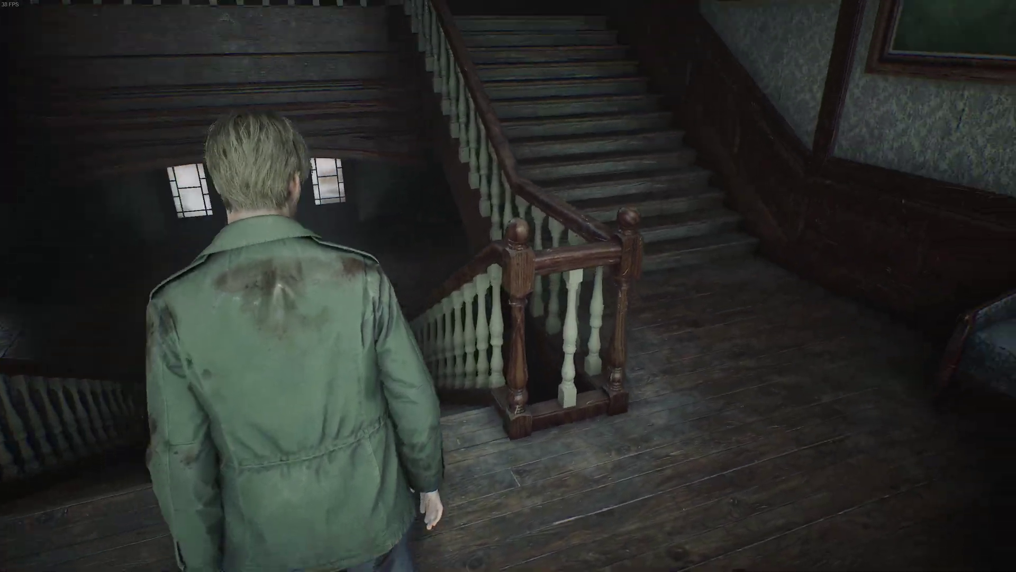
key(w)
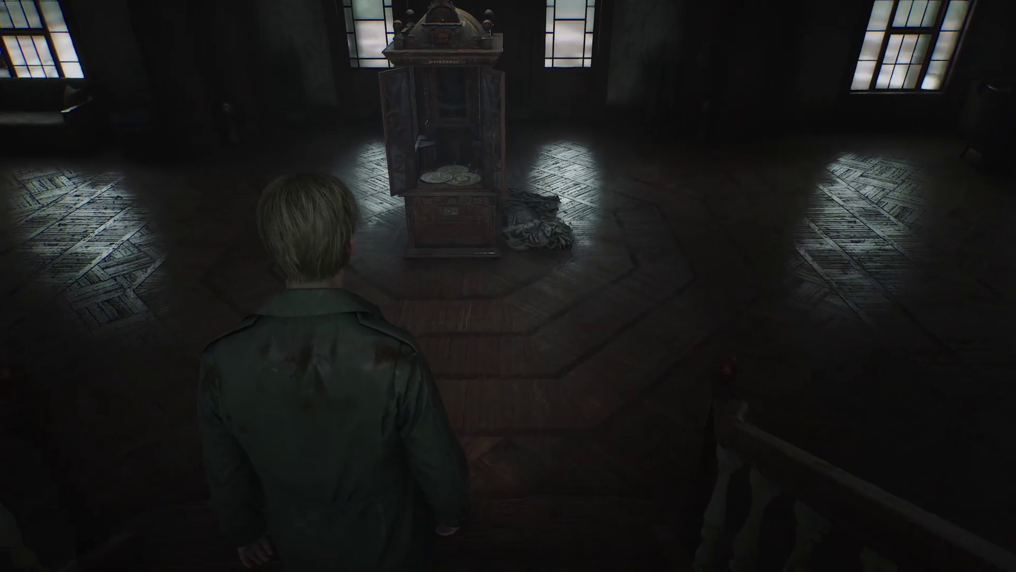
key(w)
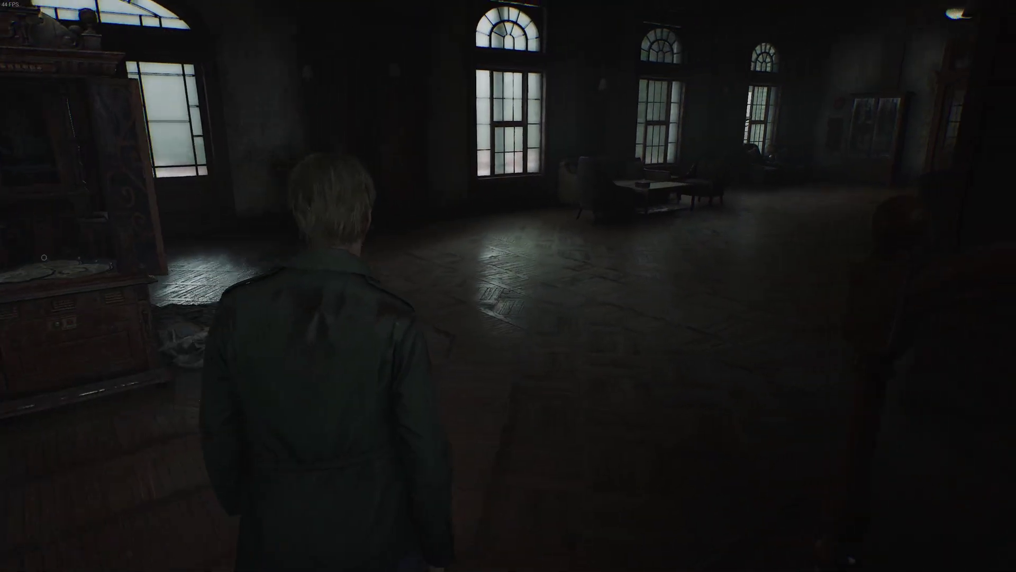
key(w)
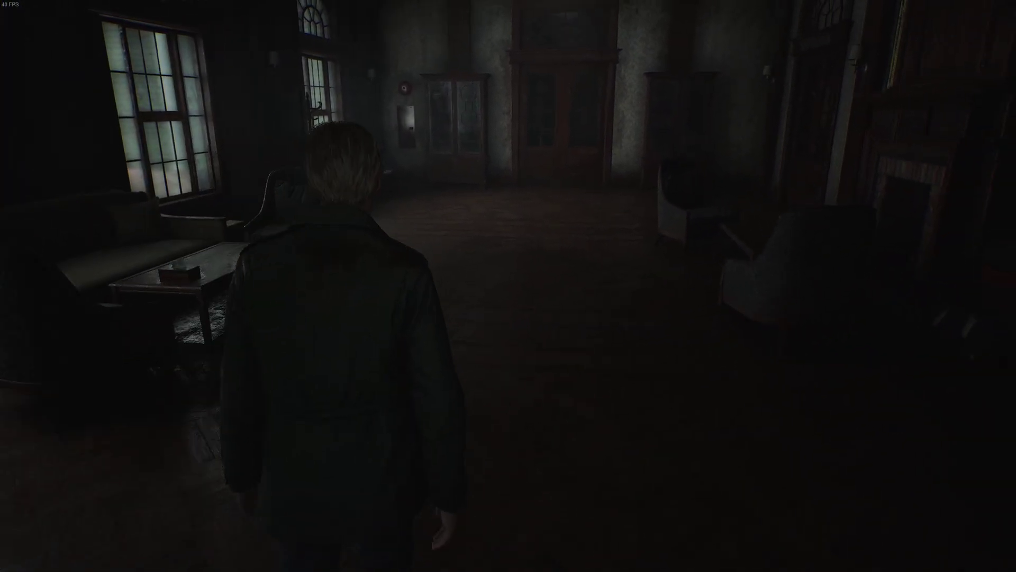
key(w)
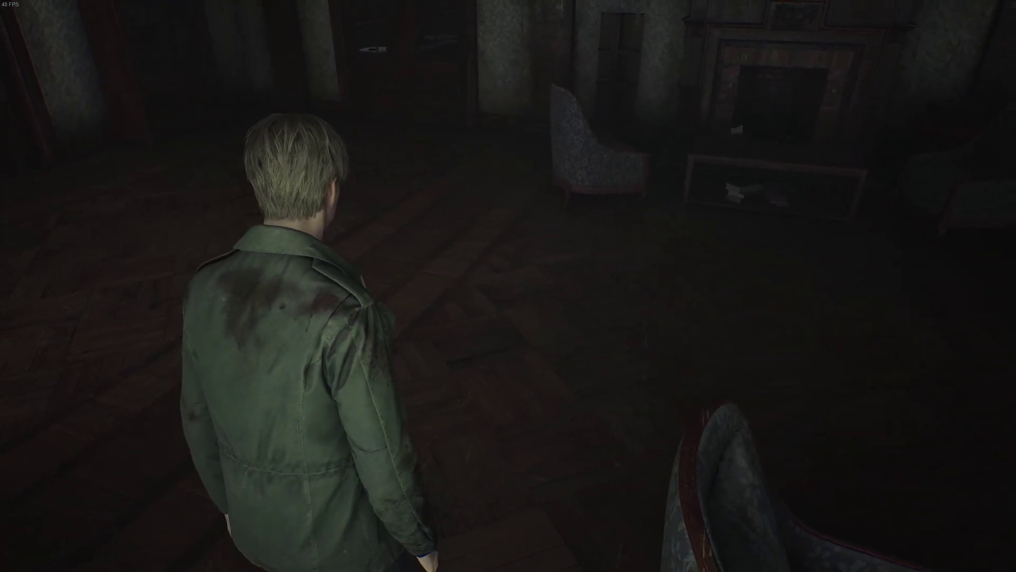
key(w)
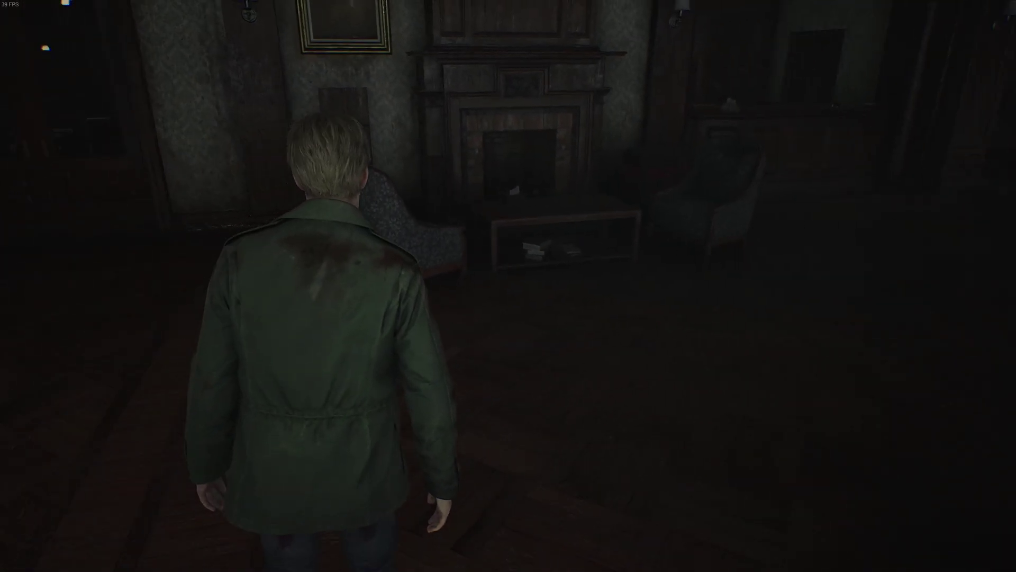
key(w)
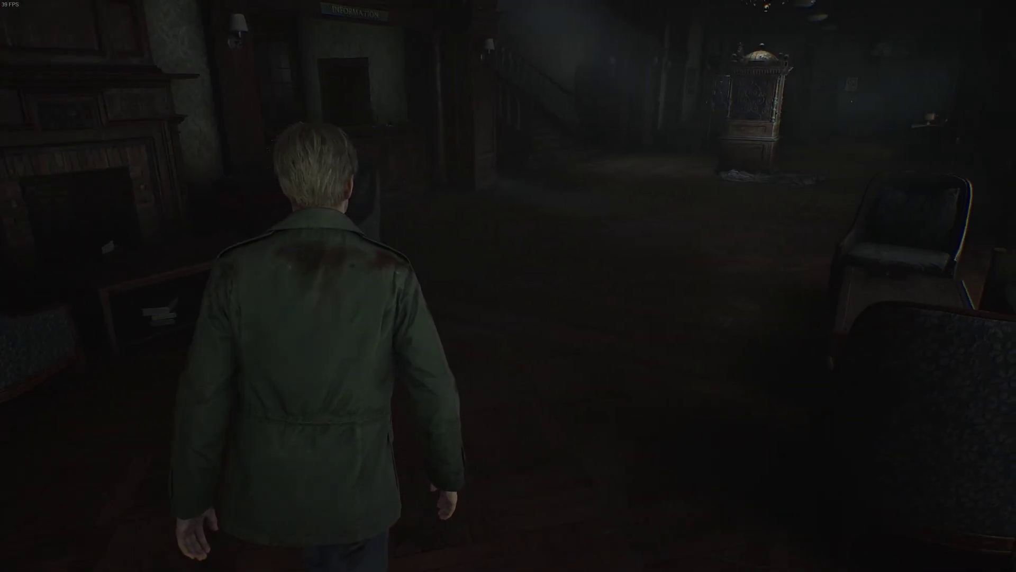
key(w)
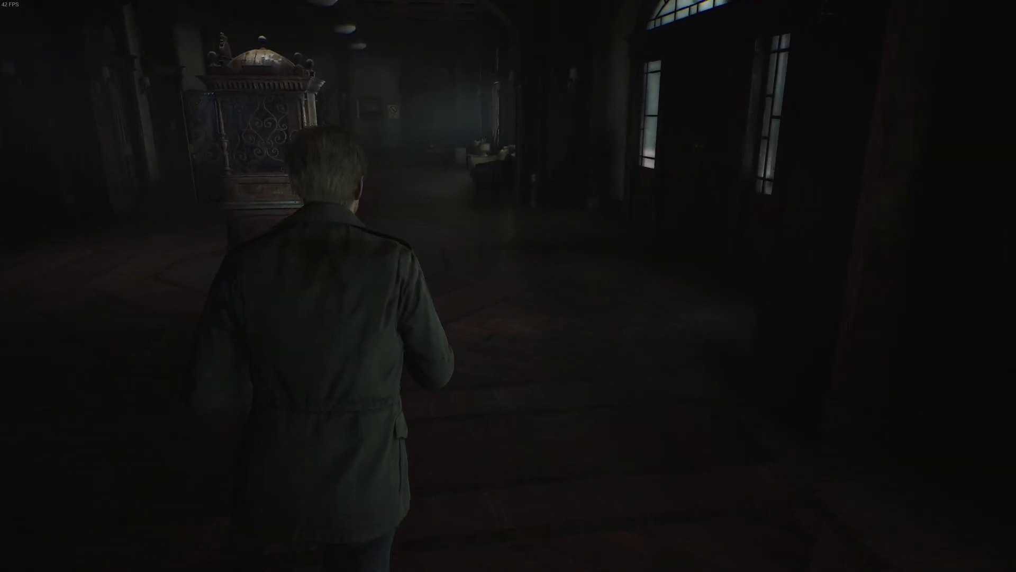
key(w)
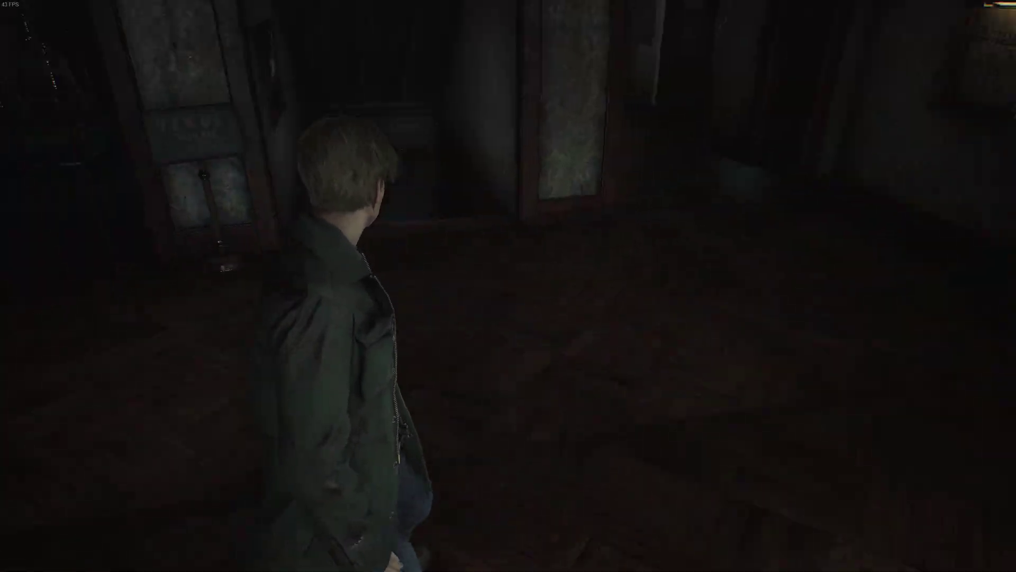
key(w)
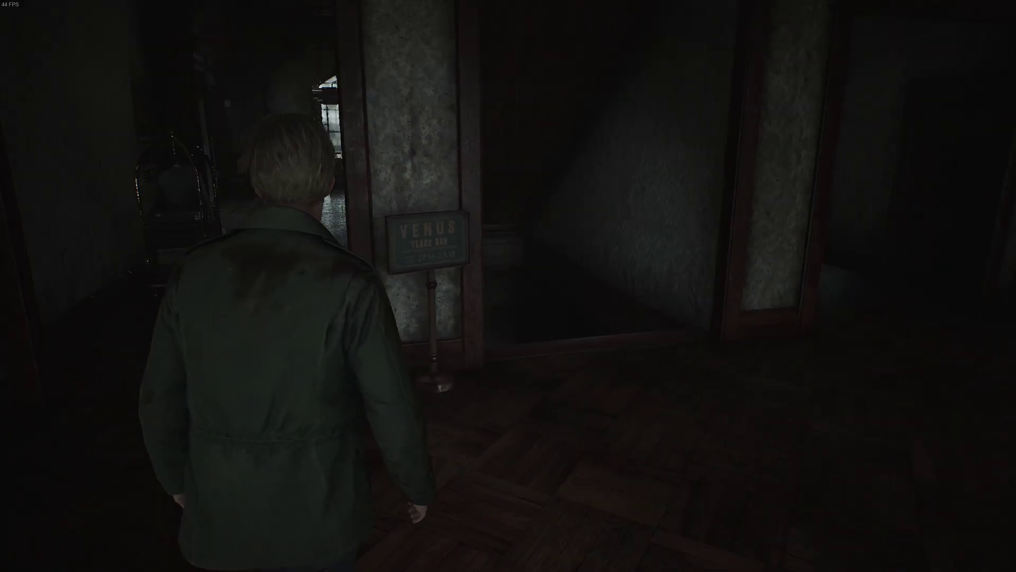
key(w)
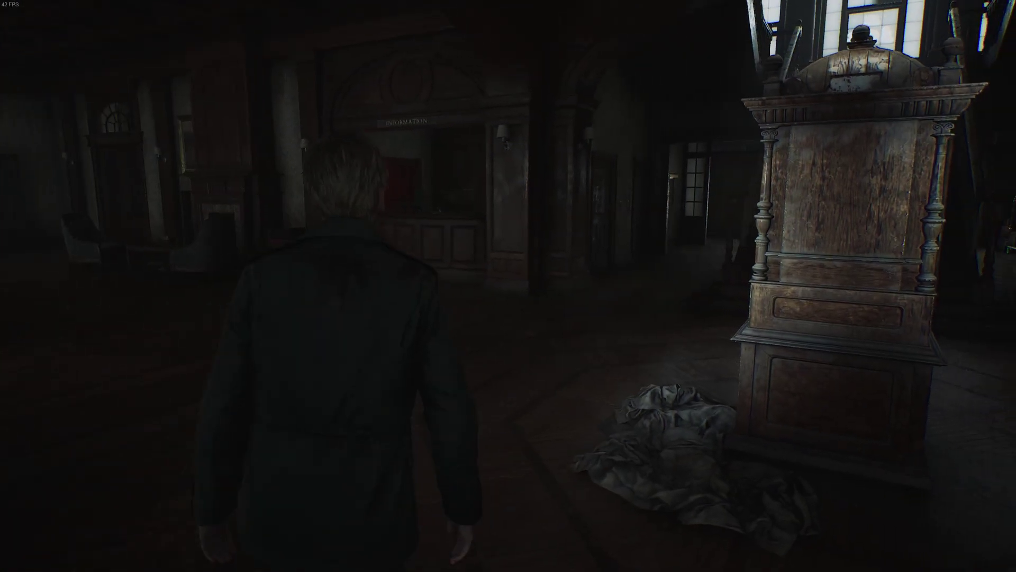
key(w)
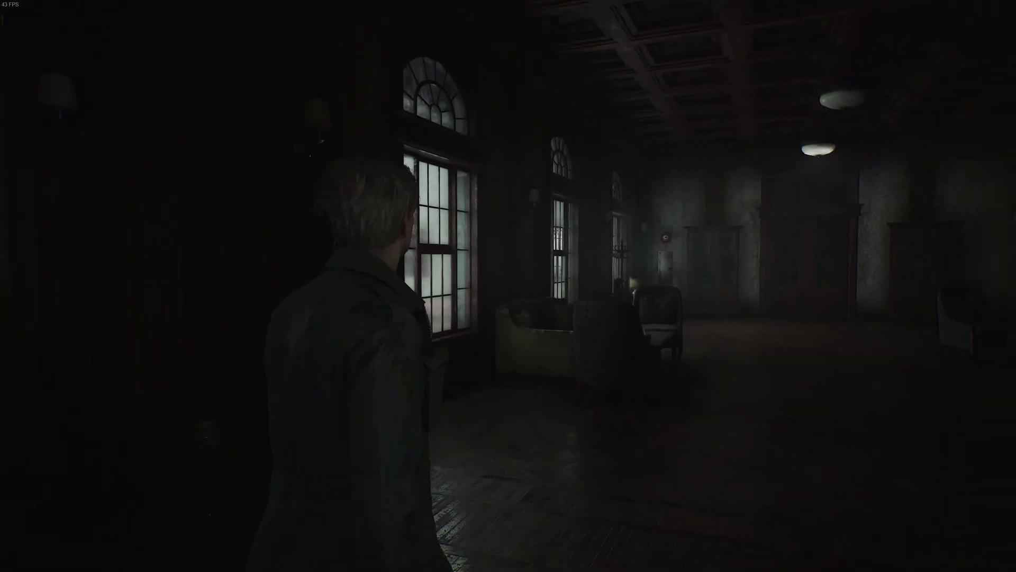
key(w)
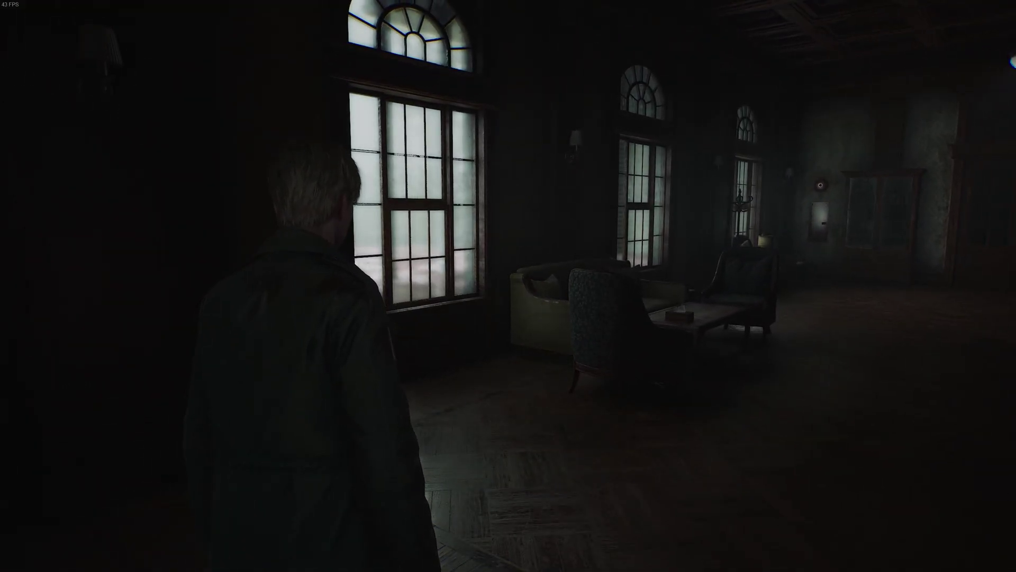
key(w)
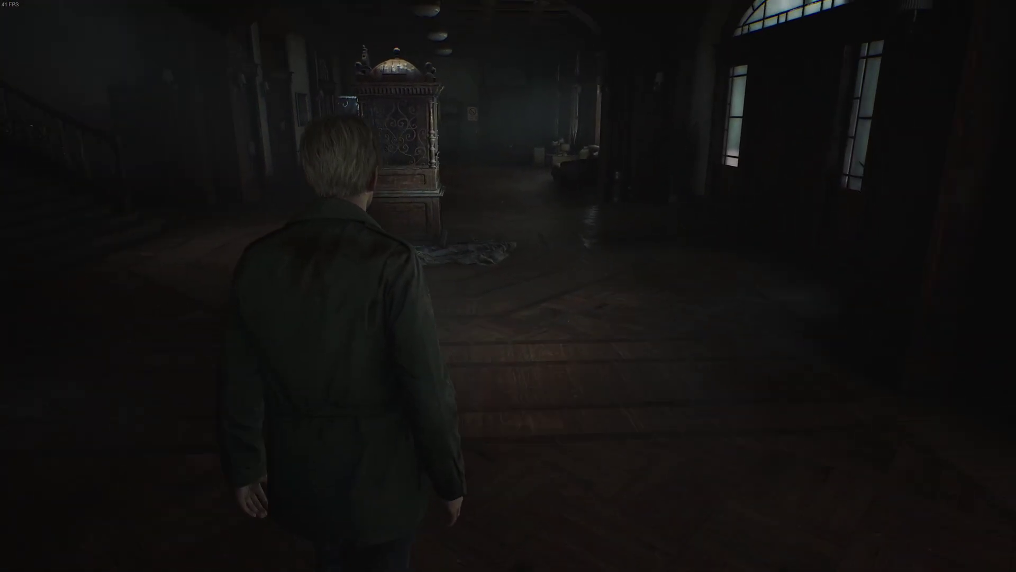
key(w)
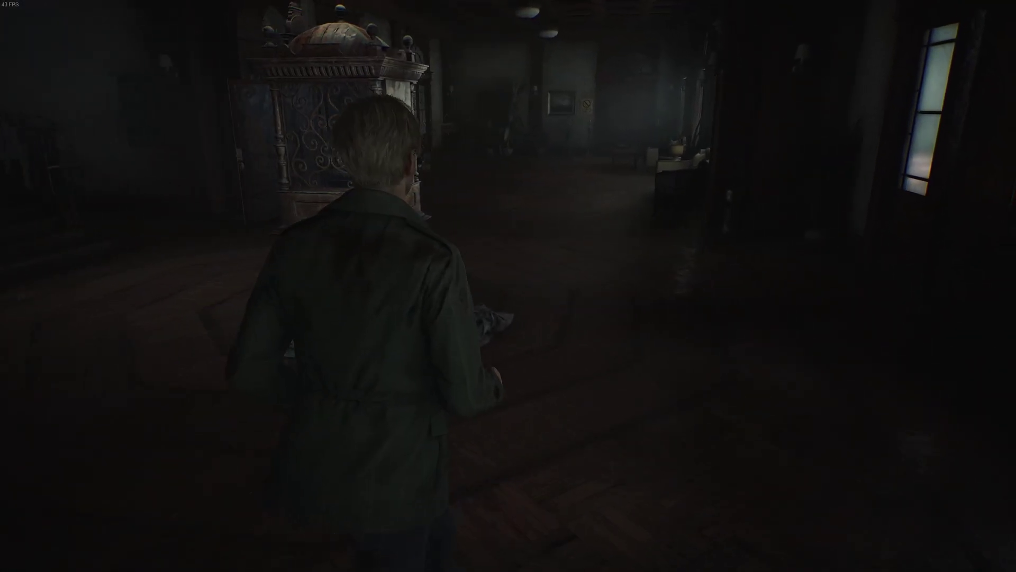
key(w)
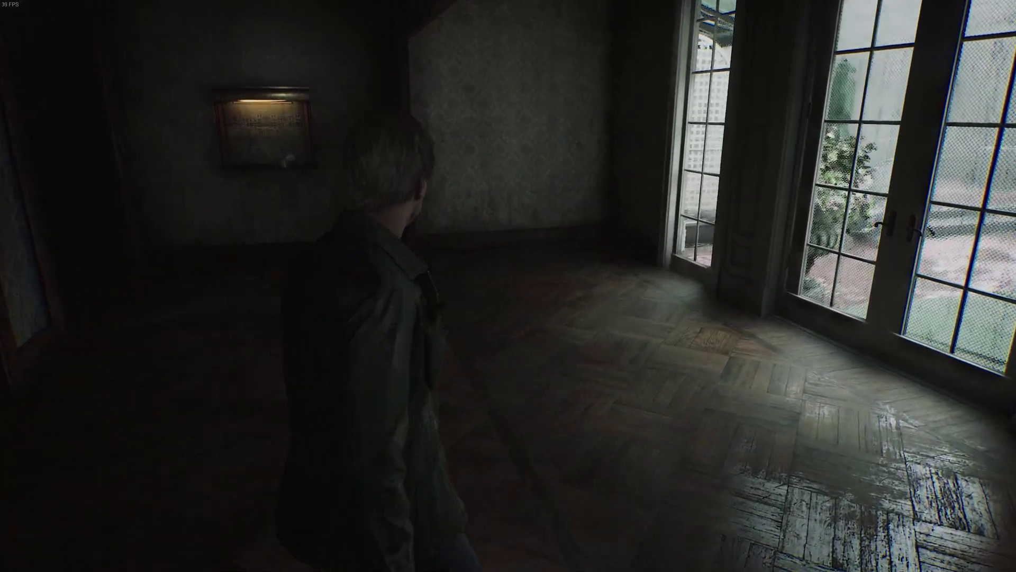
key(w)
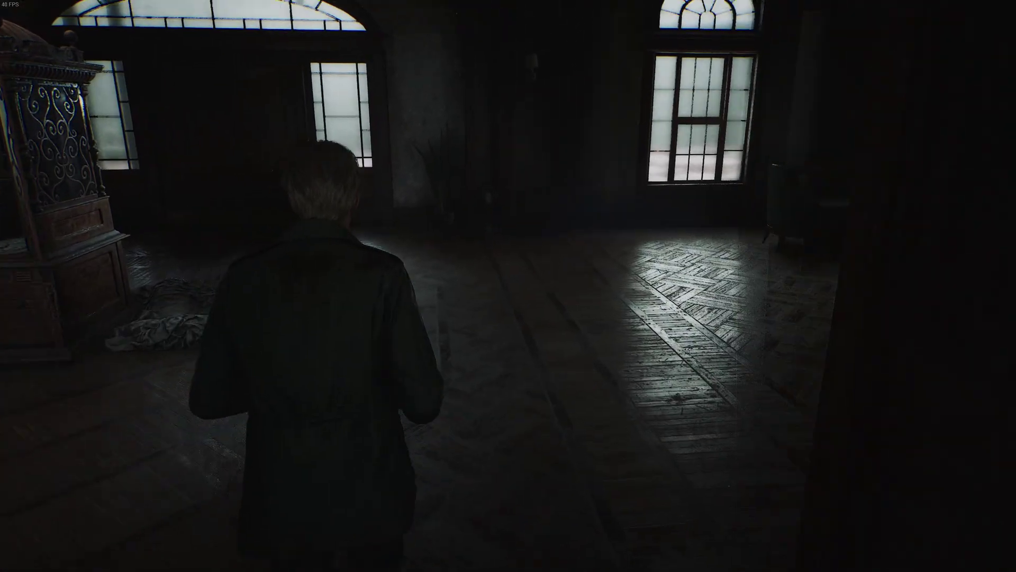
key(w)
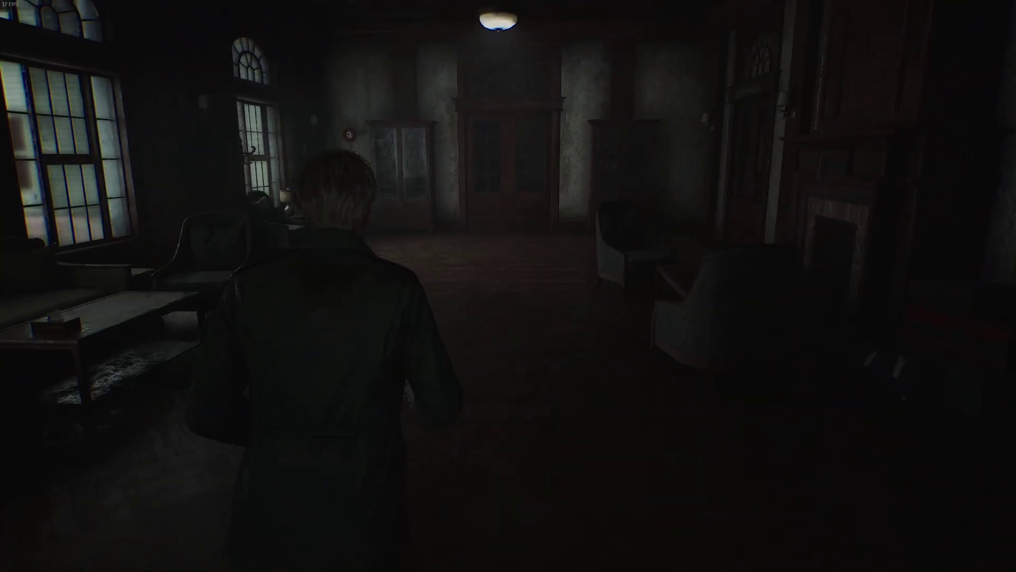
key(w)
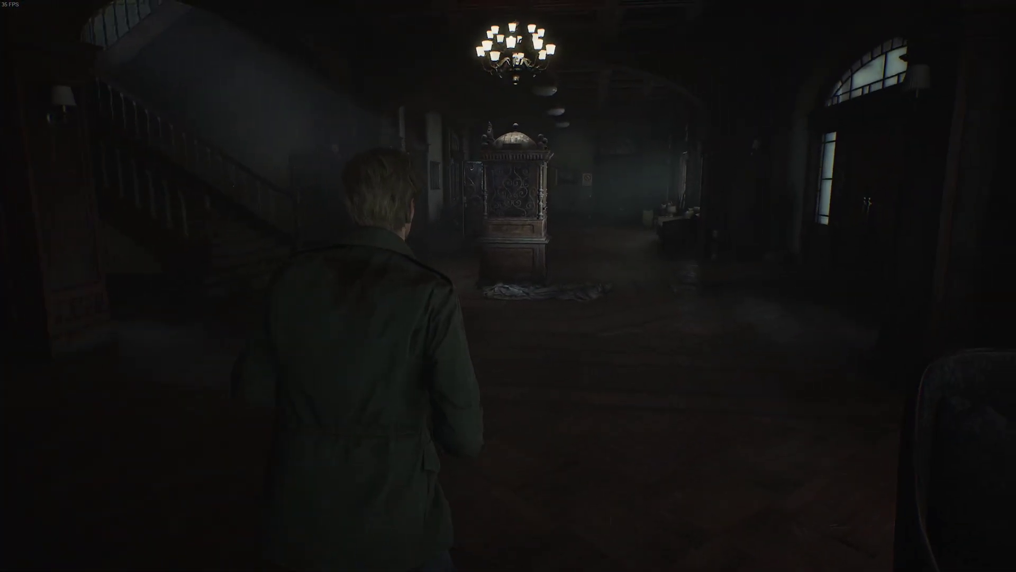
key(w)
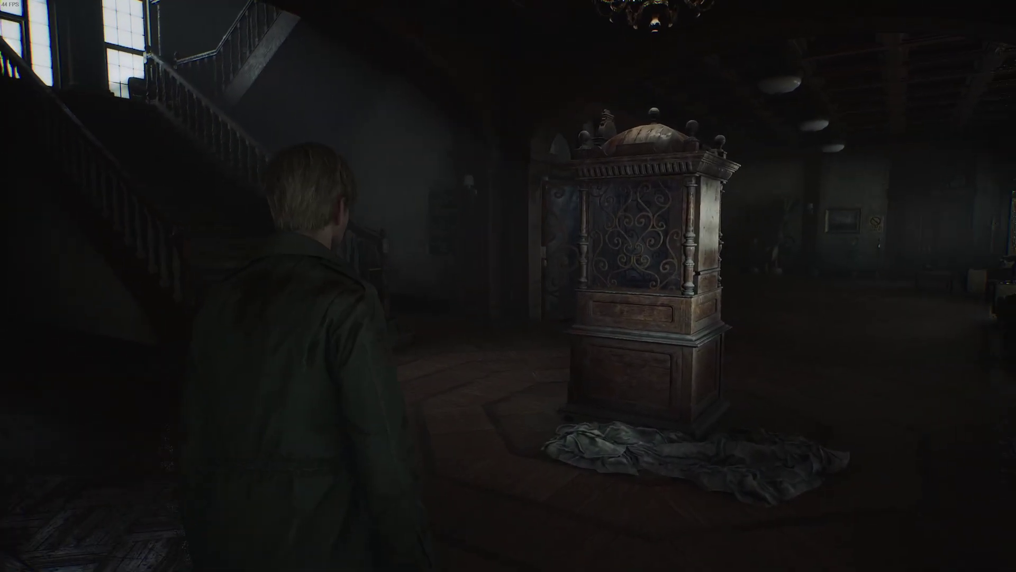
key(w)
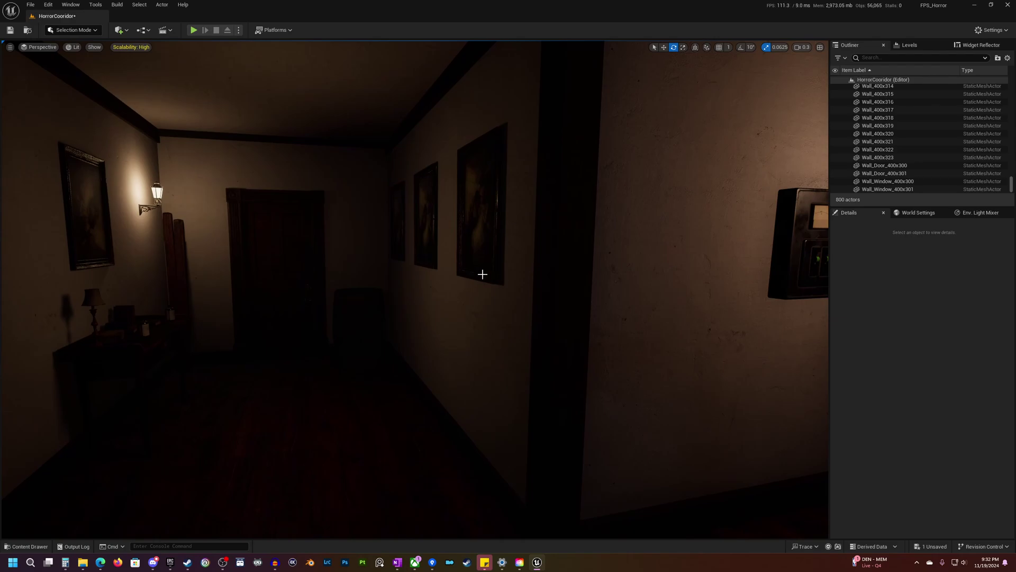
In Unreal Editor, search the HorrorCooridor level's actors for "post" and select the PostProcessVolume
right_drag(505, 294, 390, 288)
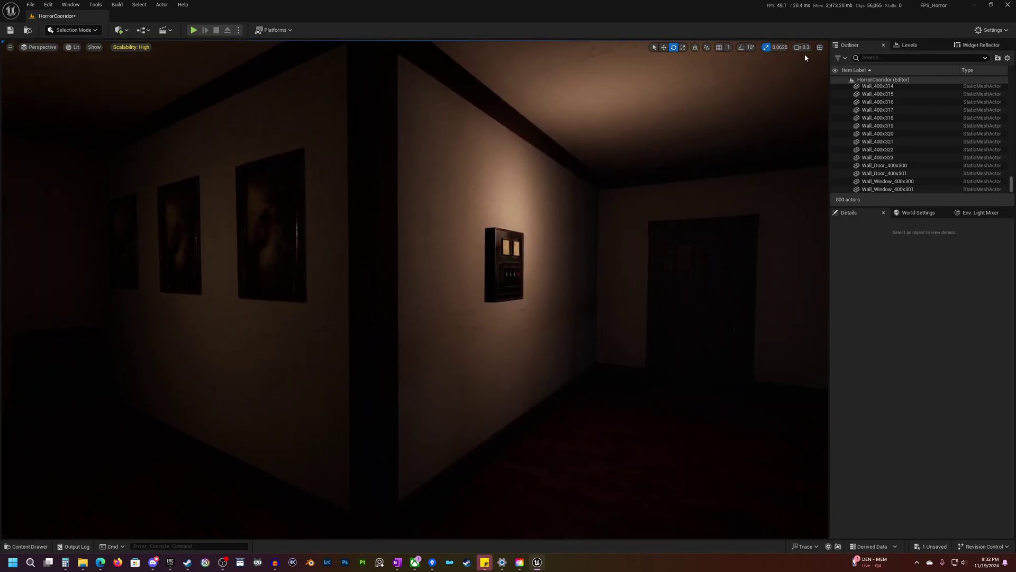
click(896, 58)
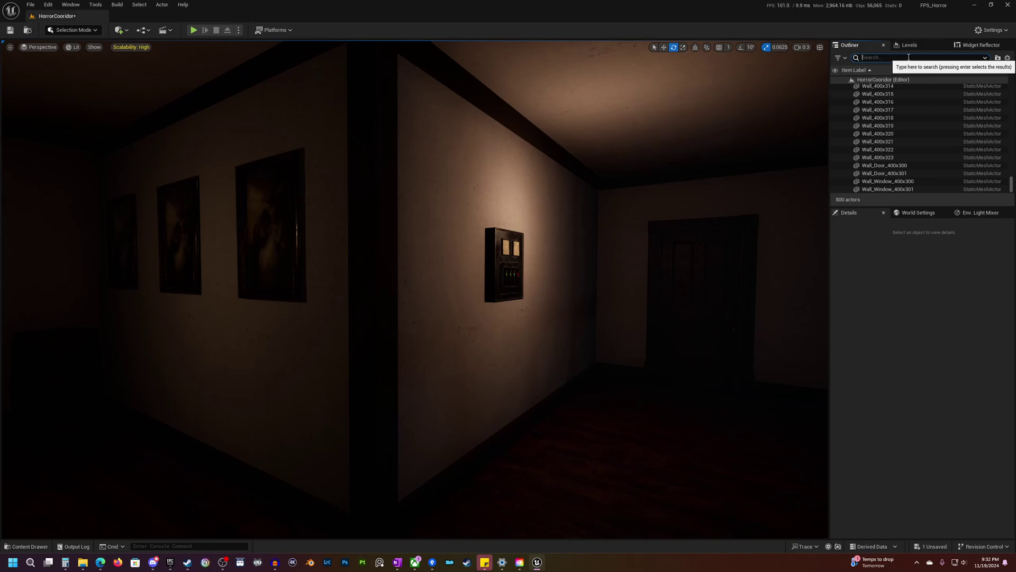
text(post)
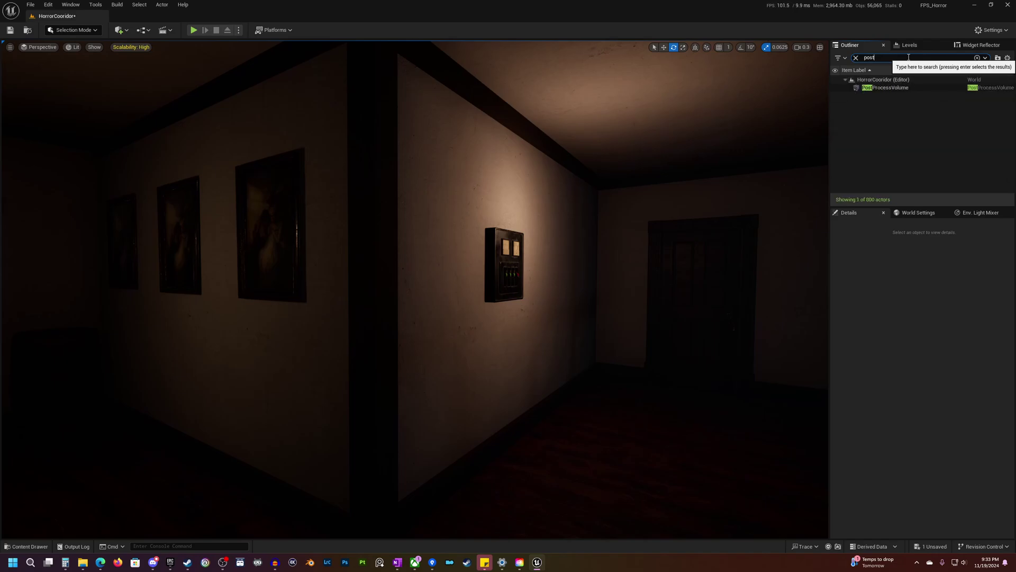
click(885, 87)
Expand the volume's Lumen Reflections settings and set its Global Illumination method to Lumen
mouse_move(665, 376)
right_down()
mouse_move(625, 374)
mouse_move(673, 373)
right_up()
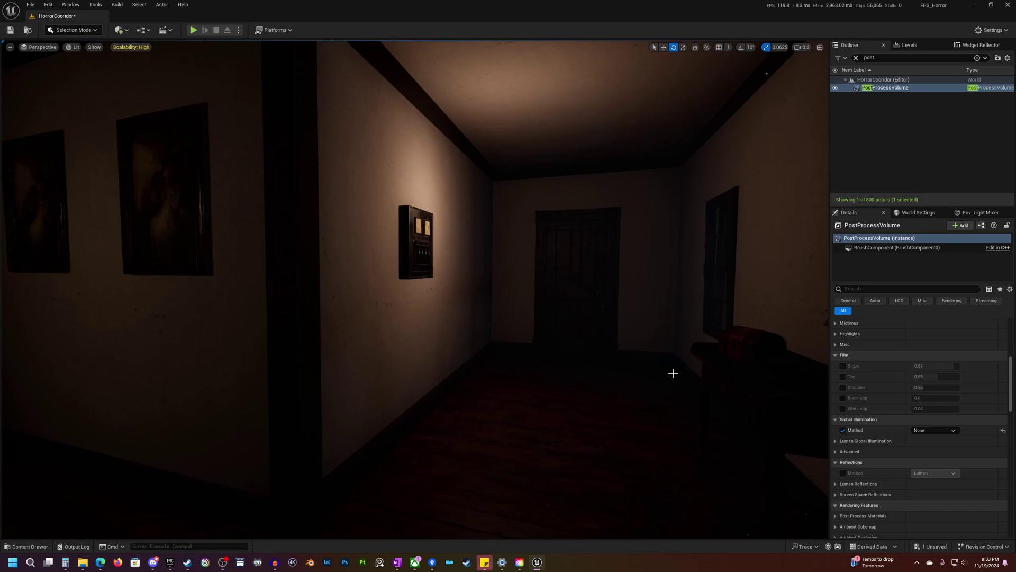
scroll(909, 433, down, 2)
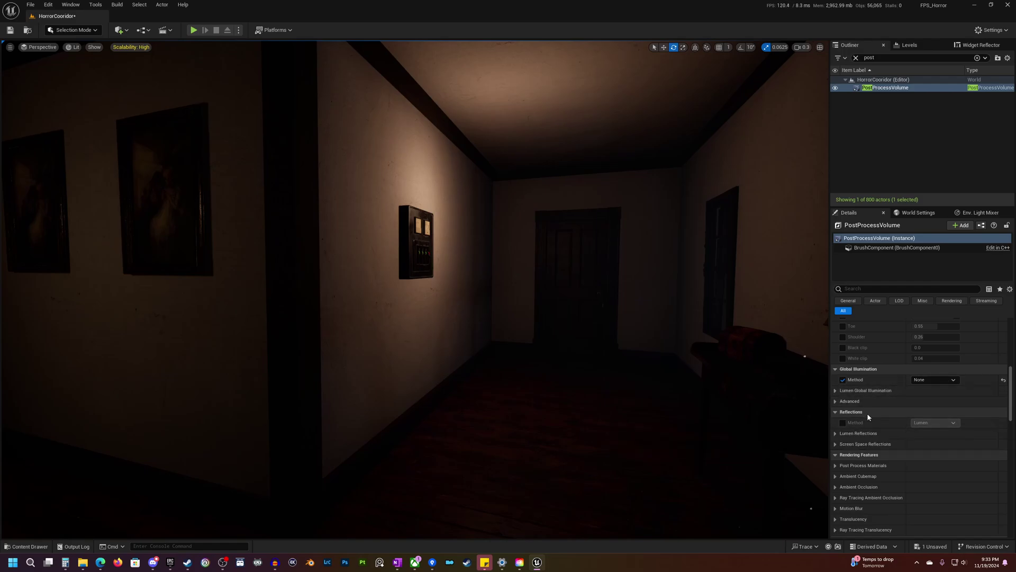
click(836, 435)
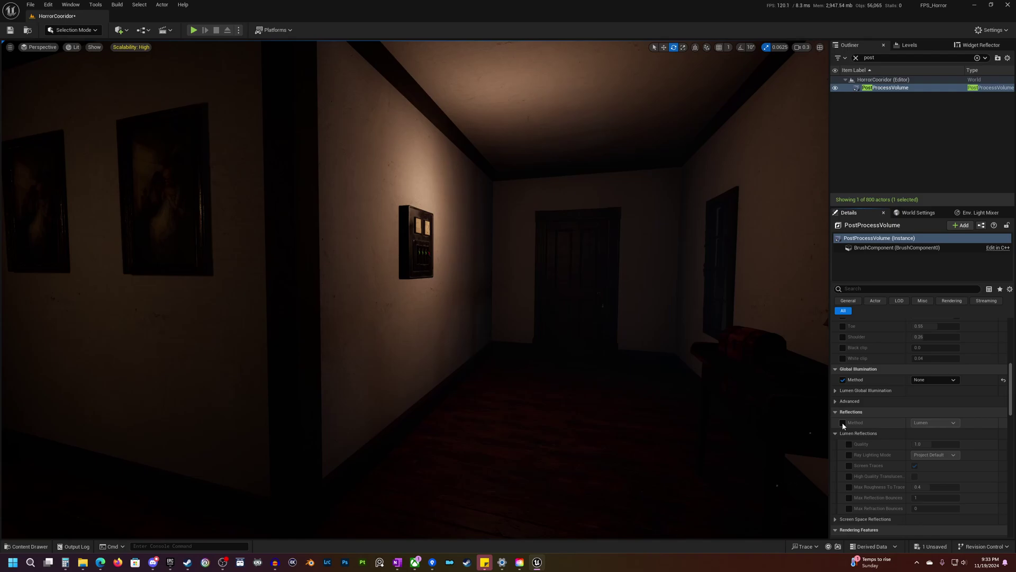
click(943, 380)
click(928, 396)
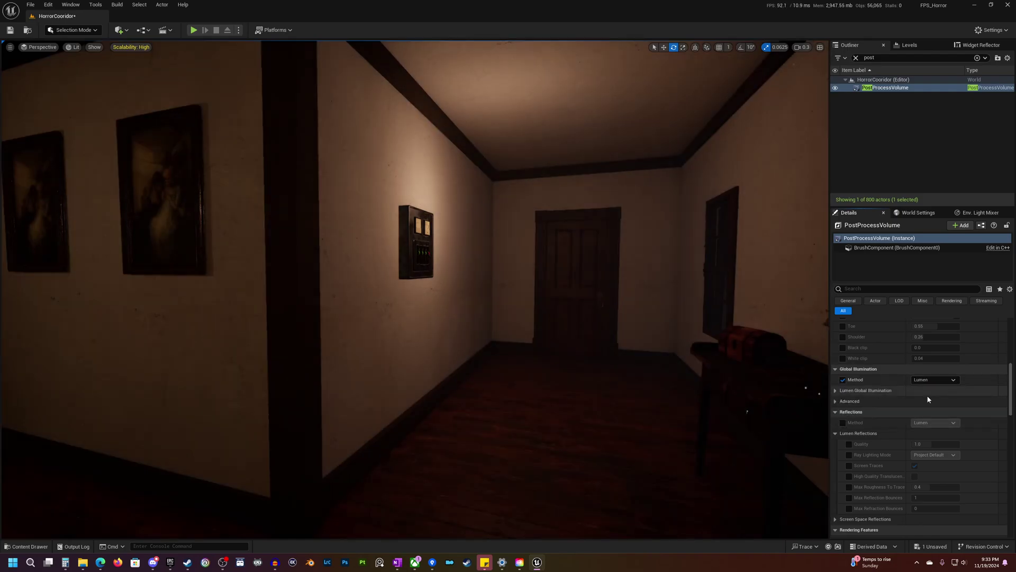
Show the actor icons in the viewport and examine the point lights around the corridor under Lumen lighting
mouse_move(607, 344)
right_down()
mouse_move(553, 340)
mouse_move(575, 354)
mouse_move(591, 343)
mouse_move(696, 349)
mouse_move(664, 329)
mouse_move(609, 333)
mouse_move(450, 302)
mouse_move(608, 220)
right_up()
right_drag(564, 248, 614, 249)
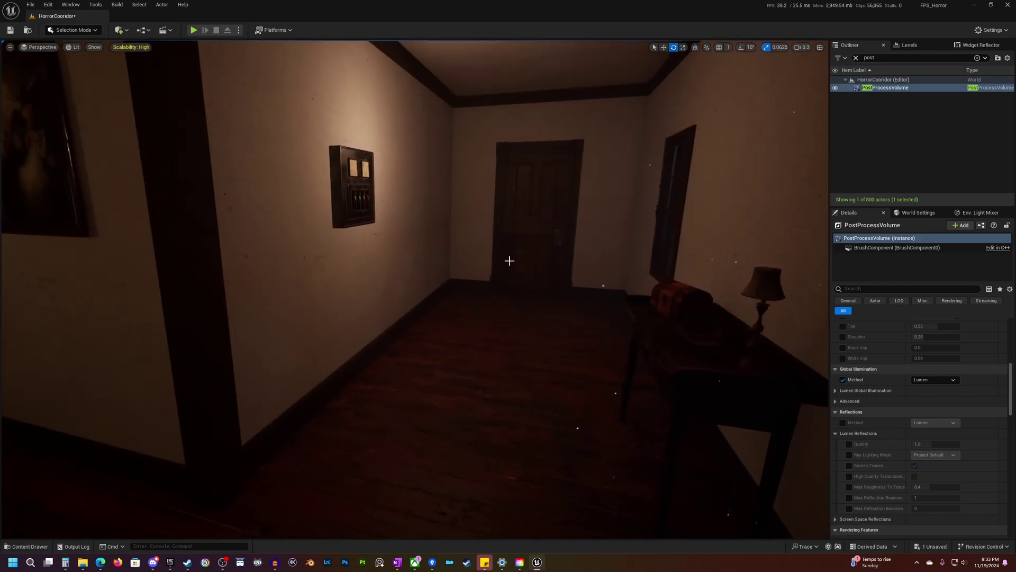
key(g)
click(442, 127)
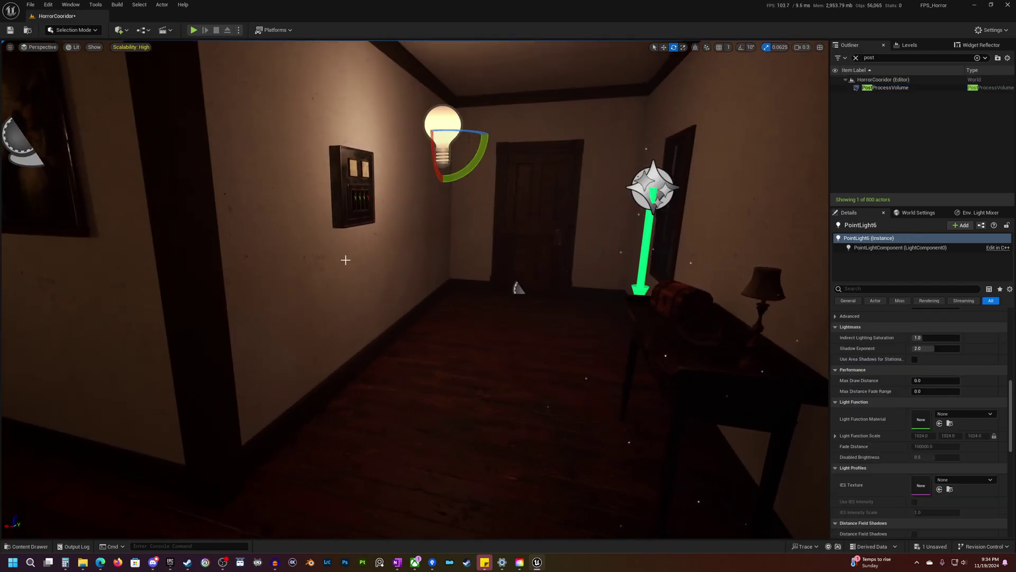
scroll(445, 225, down, 3)
right_drag(444, 225, 406, 274)
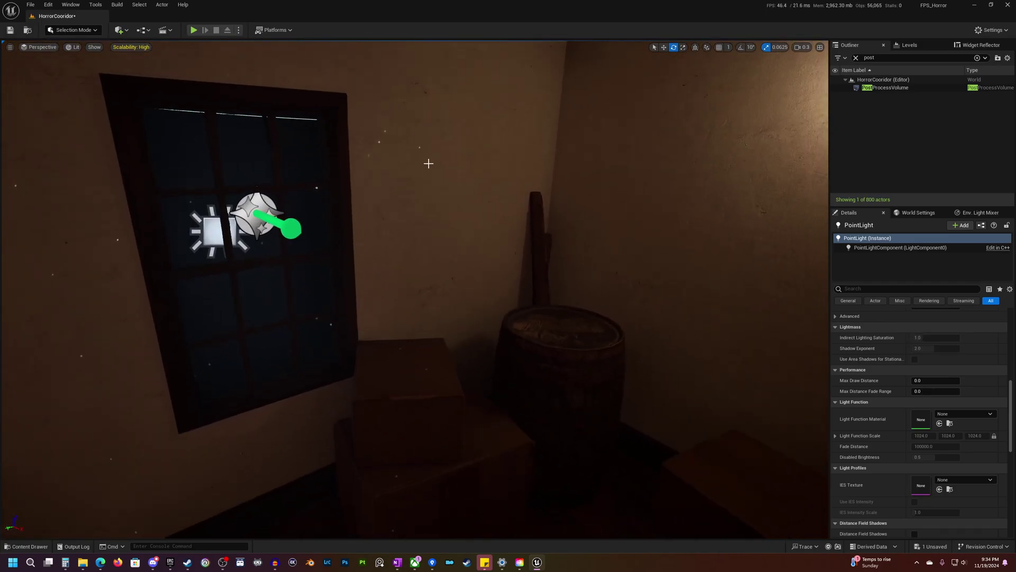
Add a cube to the wooden floor in the area in front of the window
right_drag(429, 164, 540, 204)
click(619, 227)
right_drag(619, 226, 689, 291)
click(422, 397)
right_drag(422, 397, 254, 424)
right_drag(424, 350, 75, 216)
click(120, 30)
mouse_move(157, 115)
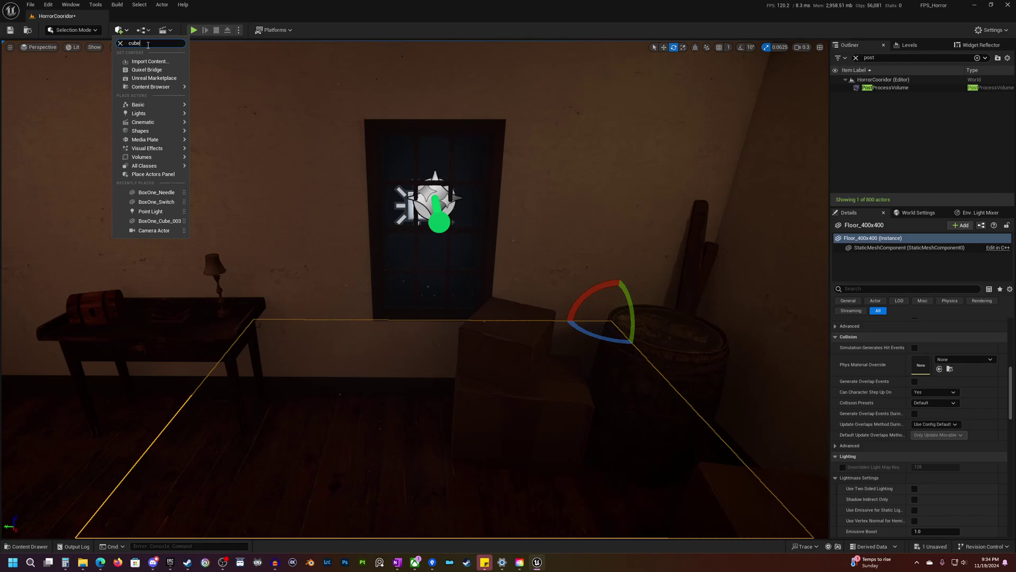
drag(151, 68, 363, 485)
Reposition the new cube in the room and raise it off the floor to a height of about 144
right_drag(434, 440, 445, 430)
key(s)
key(w)
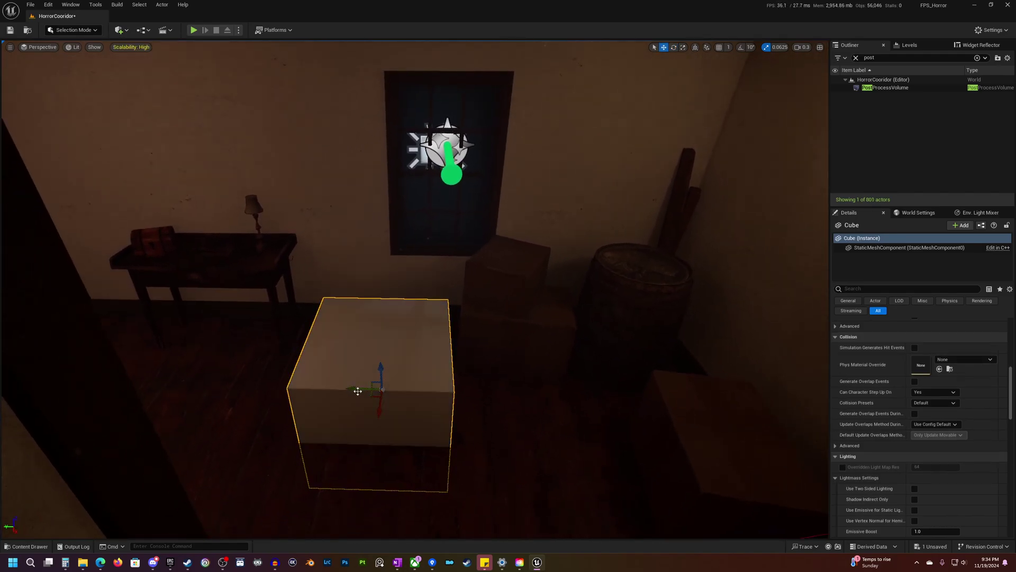
drag(357, 390, 437, 443)
mouse_move(435, 448)
right_down()
mouse_move(461, 410)
mouse_move(434, 449)
right_up()
key(s)
drag(315, 488, 307, 297)
Search the whole project content for "red" to find an existing red material
click(40, 548)
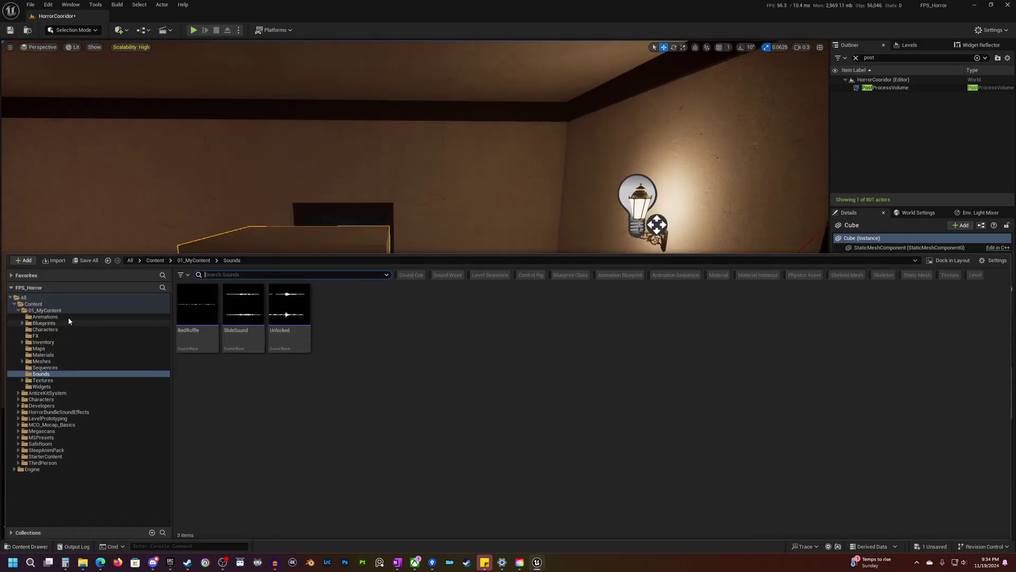
click(34, 304)
click(275, 275)
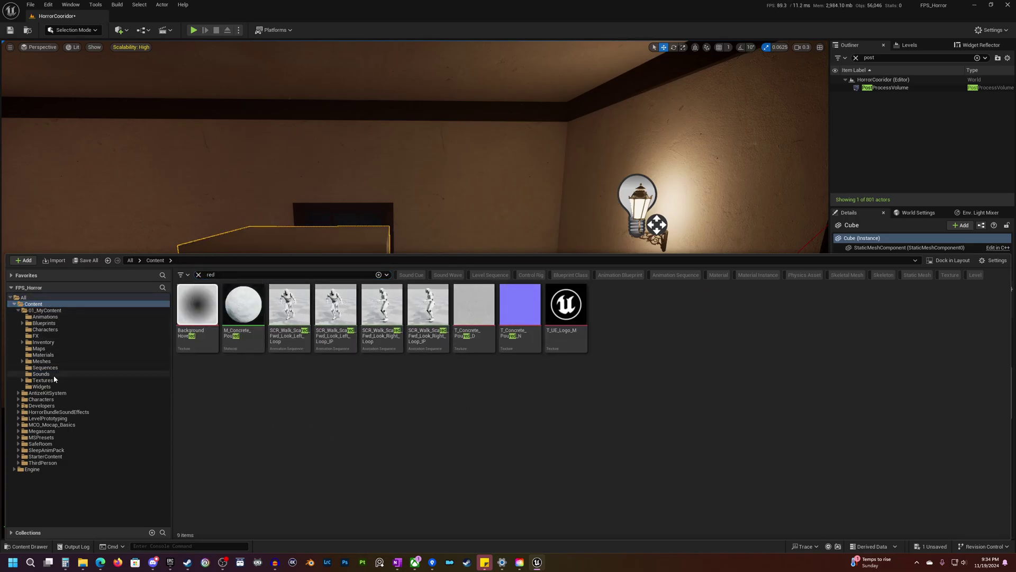
Create a new material named M_Red in the 01_MyContent Materials folder
click(132, 355)
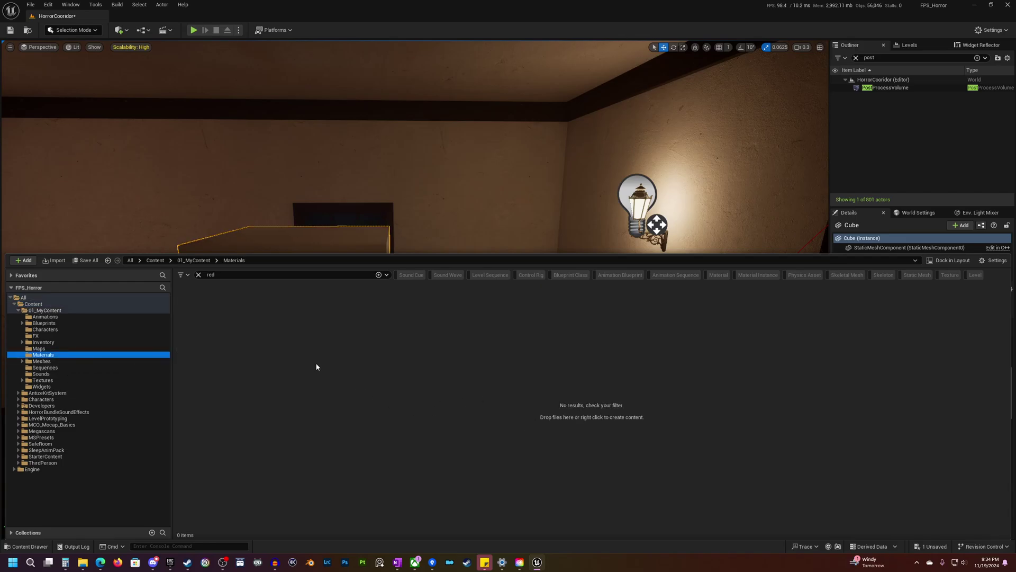
click(200, 274)
right_click(793, 391)
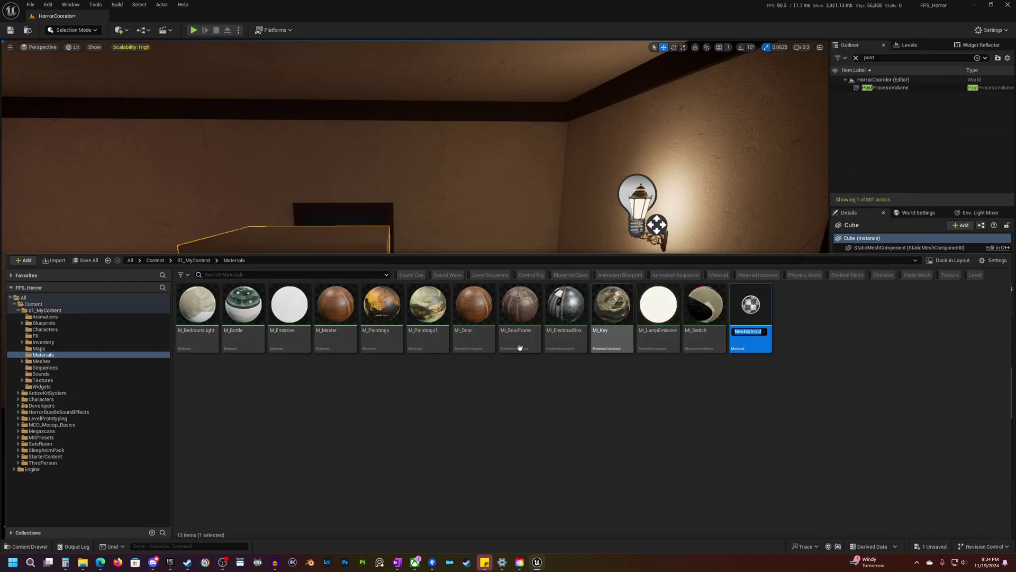
text(M_Red)
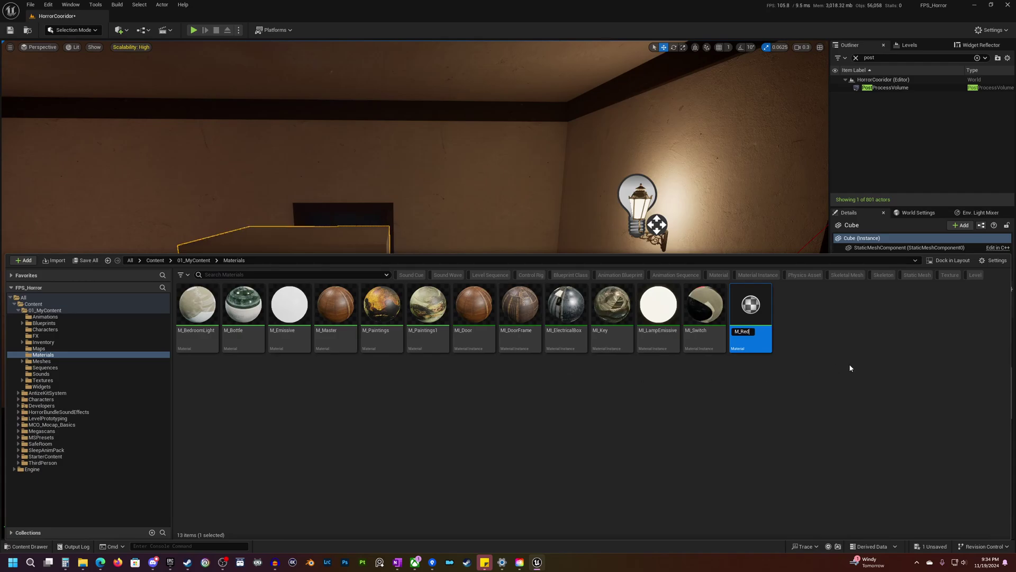
key(Return)
Open M_Red docked beside the level, add a three-value Constant node and connect it to Base Color
double_click(476, 297)
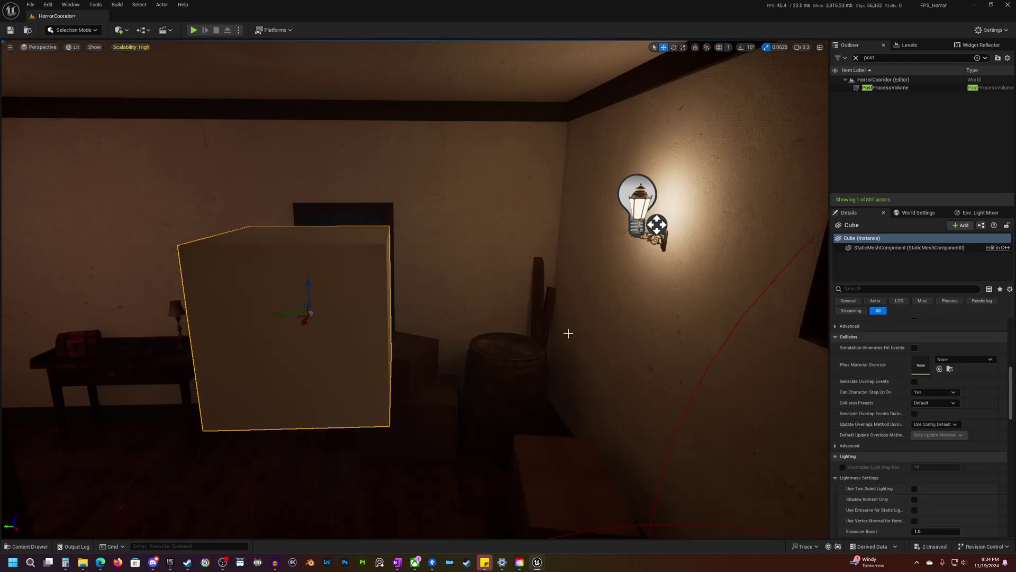
drag(253, 47, 227, 16)
right_drag(336, 168, 565, 316)
click(421, 189)
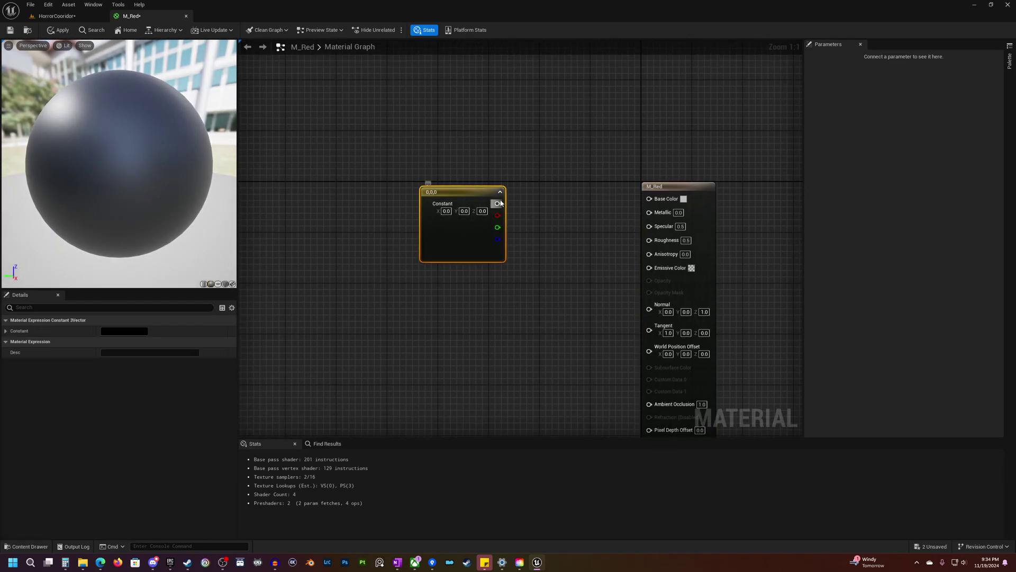
drag(498, 203, 649, 198)
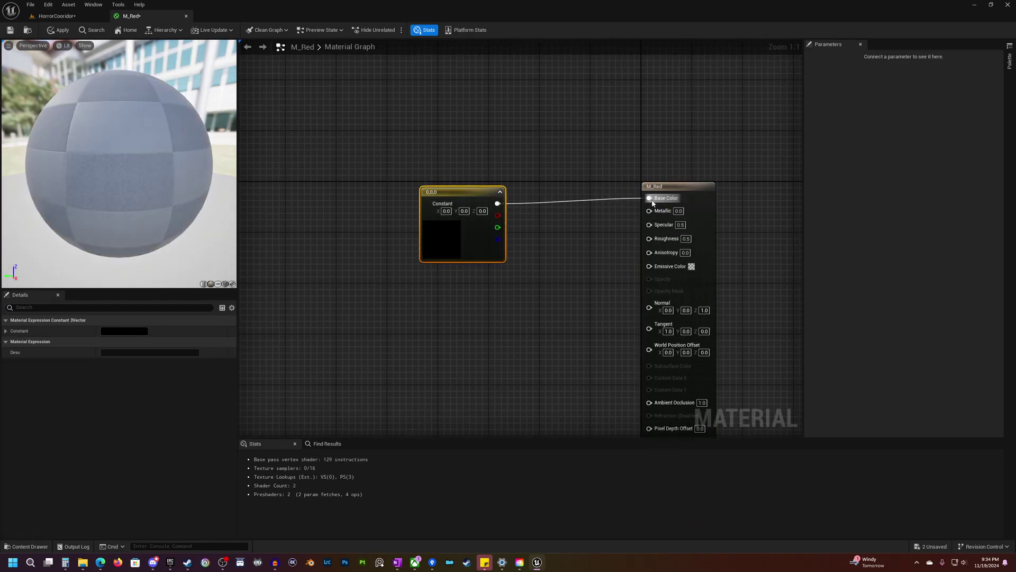
Set the Constant node's color to a pinkish red of 1.0, 0.0, 0.16415 and save the material
double_click(442, 242)
drag(522, 313, 542, 302)
click(571, 435)
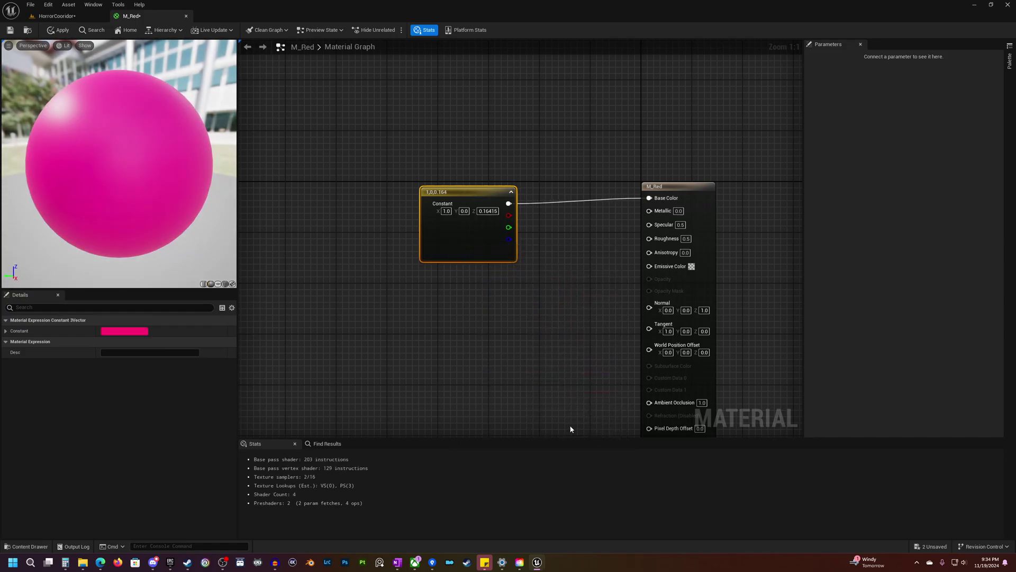
click(13, 34)
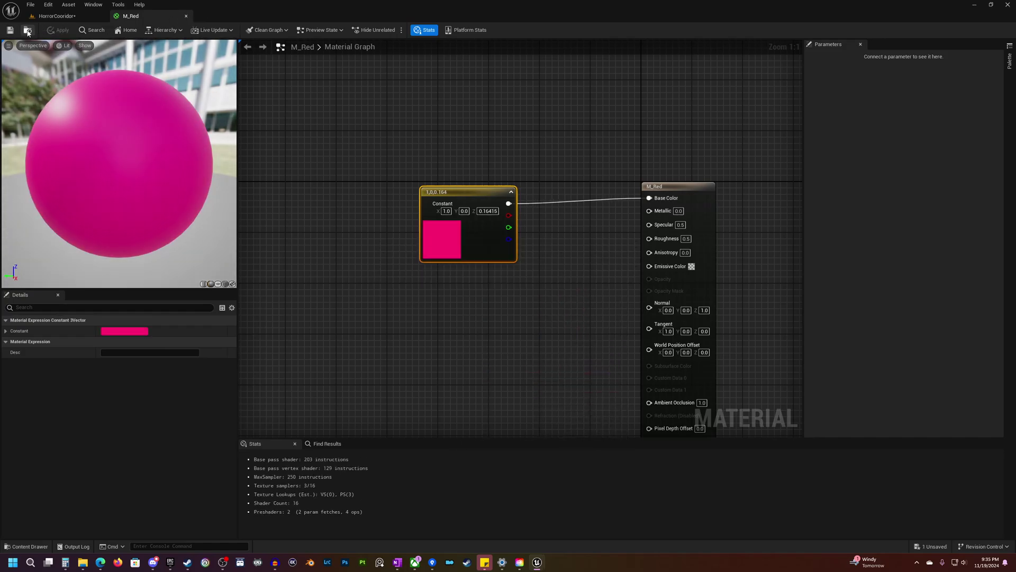
Return to the level and assign M_Red to the cube's material Element 0
click(55, 16)
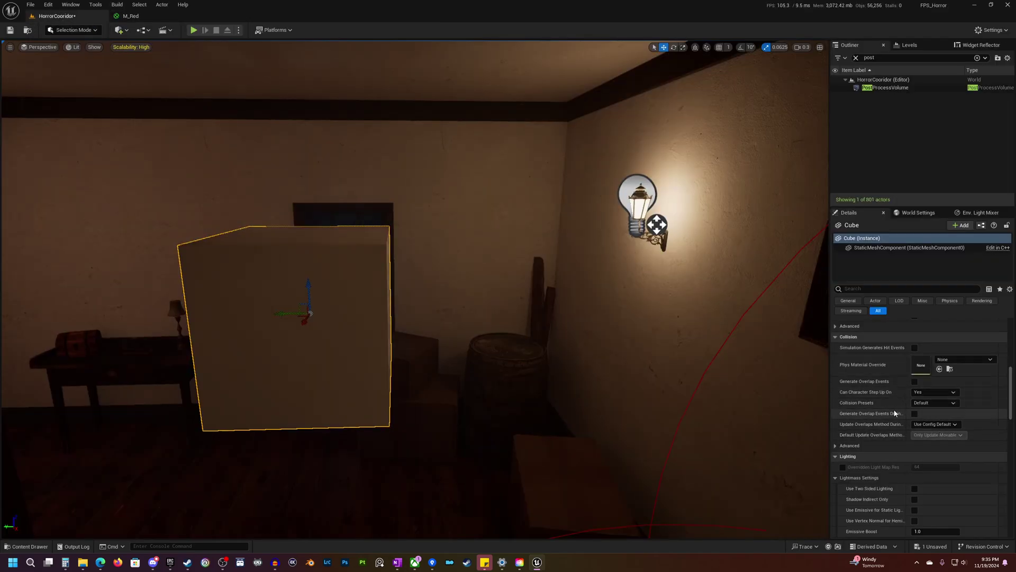
scroll(895, 413, up, 7)
click(940, 442)
right_drag(624, 338, 662, 339)
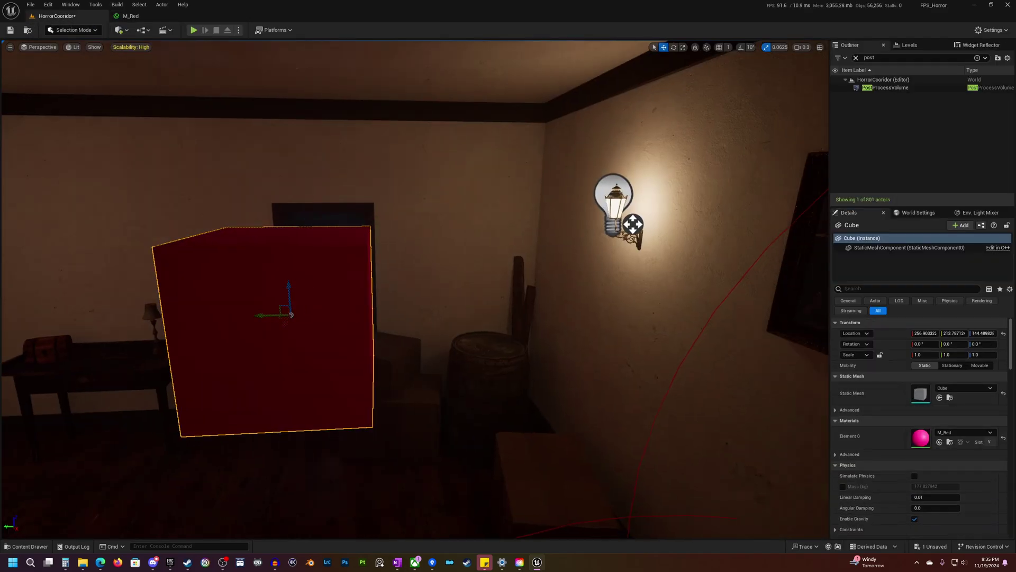
Flatten the red cube into a thin upright panel with a Y scale of 0.0625
right_drag(534, 382, 534, 345)
key(r)
drag(256, 351, 495, 354)
Raise the red panel to a height of about 196 and place it facing the wall lamp, at Y about 63
key(w)
key(w)
right_drag(469, 311, 490, 324)
drag(453, 298, 460, 193)
key(w)
right_drag(488, 220, 510, 209)
mouse_move(360, 259)
mouse_down()
mouse_move(386, 259)
mouse_move(354, 259)
mouse_move(365, 260)
mouse_up()
Enlarge the red panel to a scale of 1.8125 in X and Z
key(r)
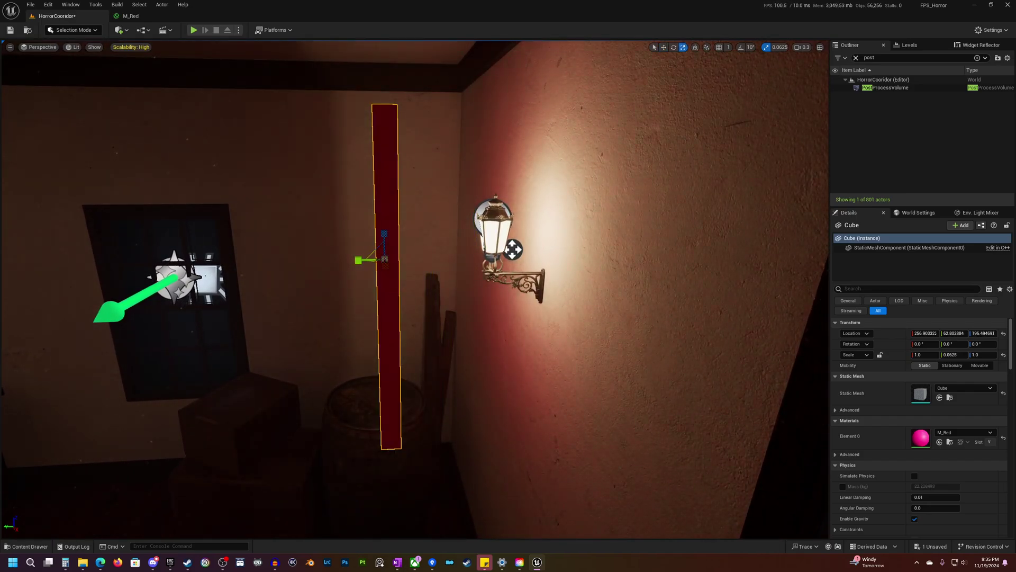
key(a)
right_drag(458, 329, 503, 346)
key(d)
right_drag(427, 333, 453, 334)
key(d)
key(a)
right_drag(538, 276, 598, 256)
key(a)
drag(340, 386, 379, 358)
Shift the enlarged panel closer to the lamp wall at Y about 60.9 and lower it to a height of about 191
right_drag(304, 406, 227, 405)
key(d)
key(w)
drag(253, 348, 267, 369)
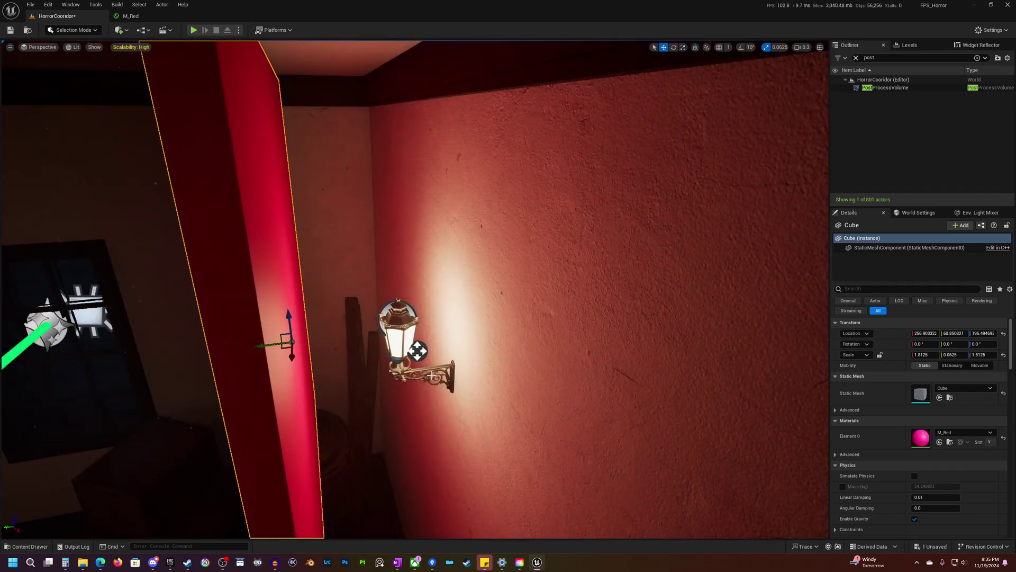
key(d)
right_drag(268, 369, 245, 382)
drag(323, 277, 322, 293)
right_drag(323, 296, 342, 292)
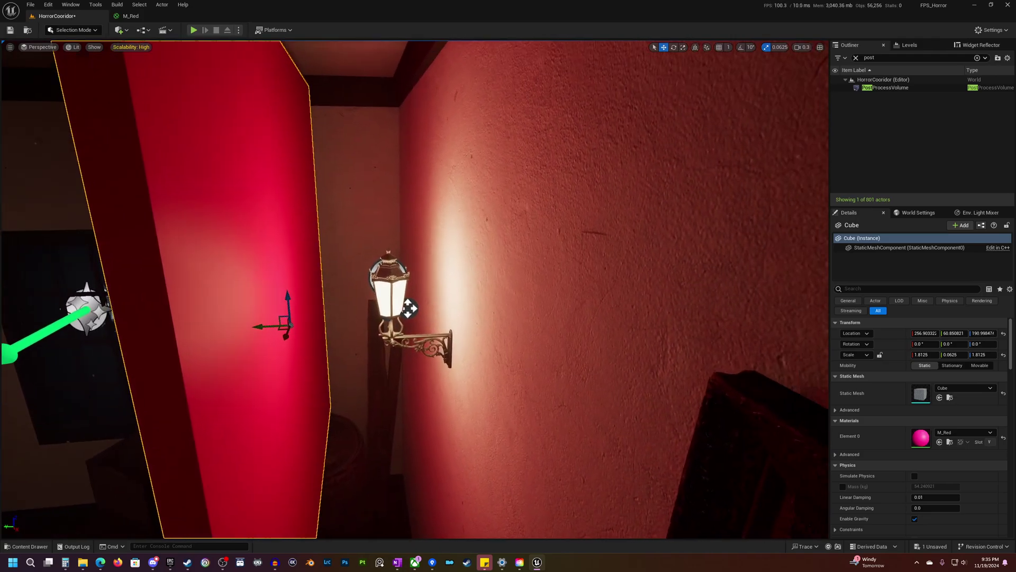
Select the post process volume and set its global illumination method to None
right_drag(408, 307, 441, 270)
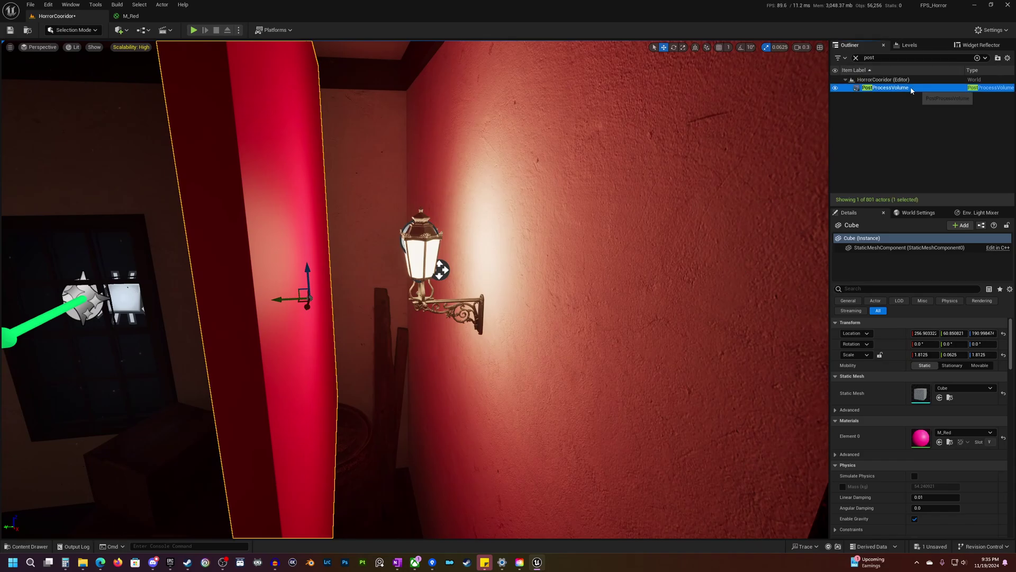
click(886, 87)
scroll(918, 436, down, 5)
scroll(916, 440, down, 5)
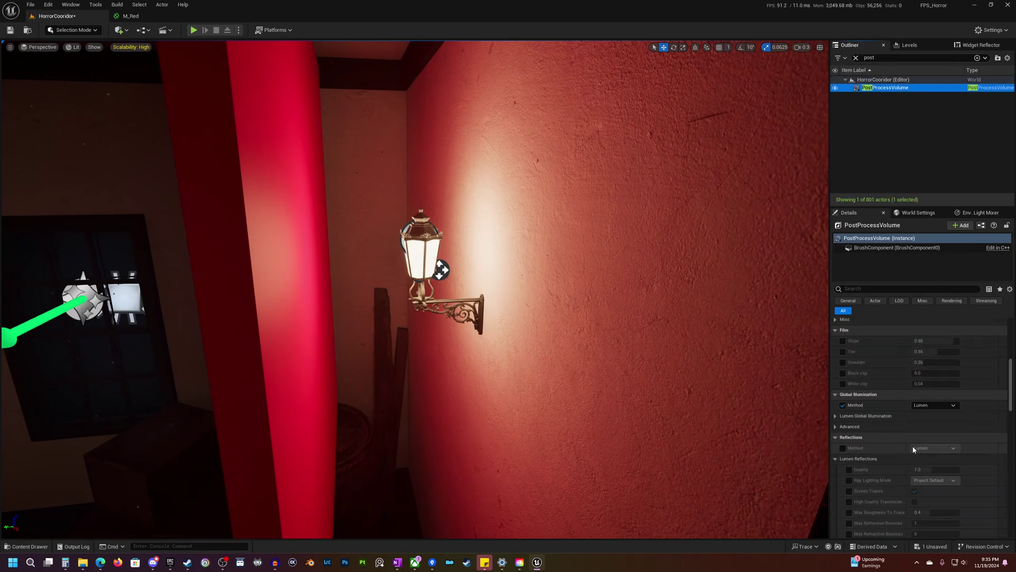
click(945, 405)
click(944, 414)
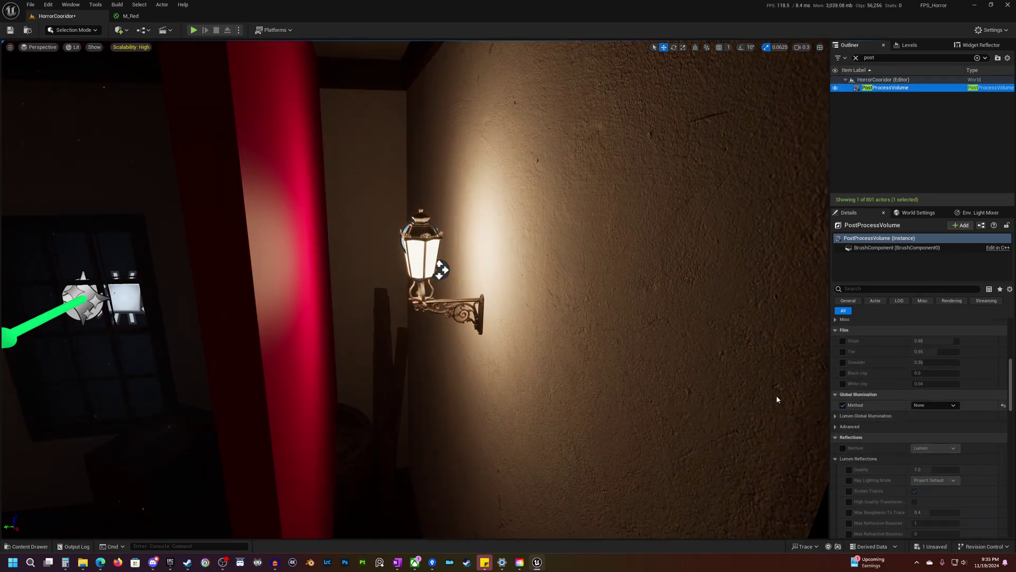
Examine the red panel, the wall lamp and the lit wall from several angles with global illumination off
mouse_move(540, 339)
right_down()
mouse_move(561, 332)
mouse_move(540, 340)
right_up()
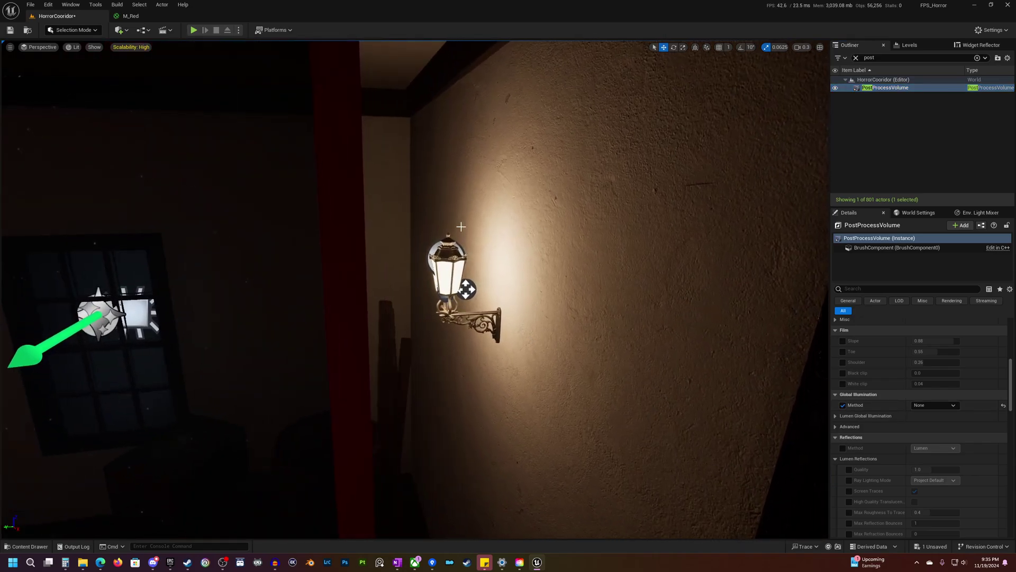
right_drag(443, 229, 335, 308)
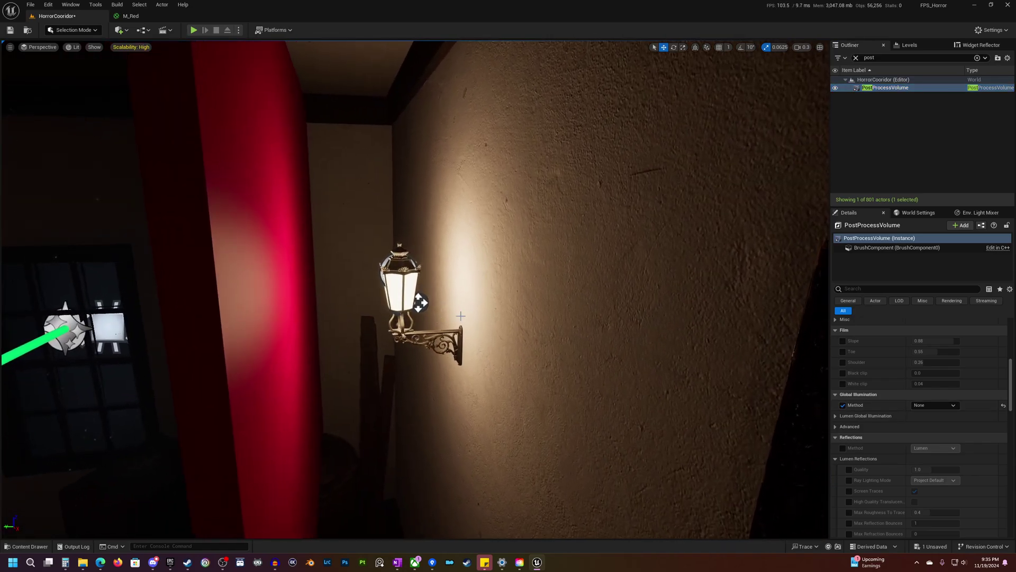
right_drag(462, 316, 413, 284)
click(437, 262)
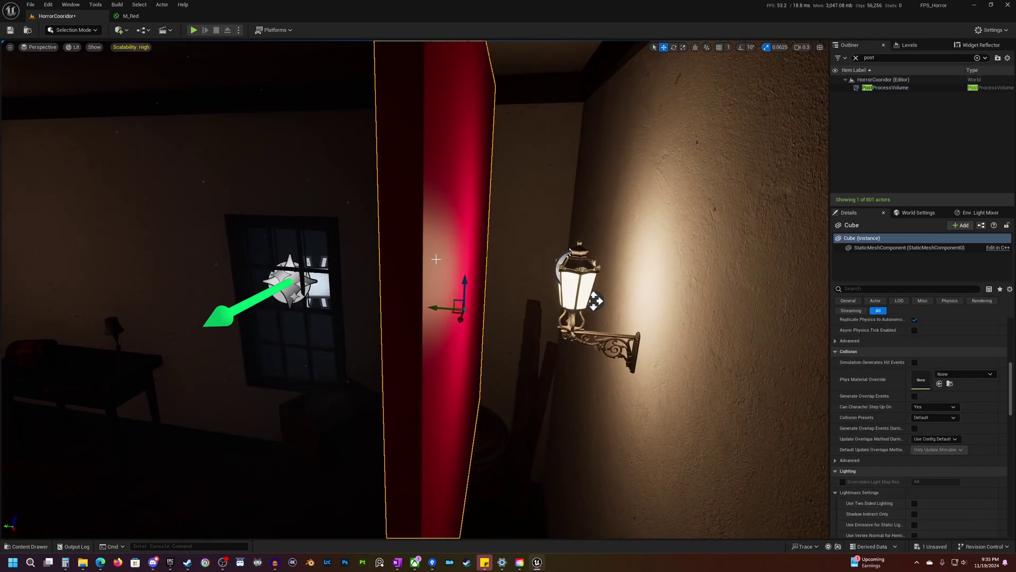
right_drag(528, 286, 540, 296)
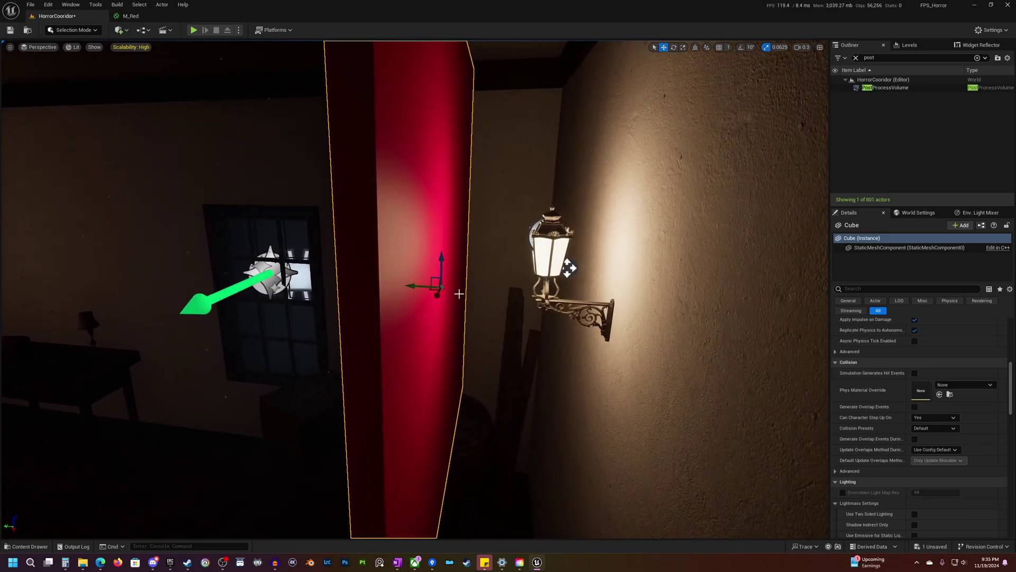
scroll(879, 418, up, 5)
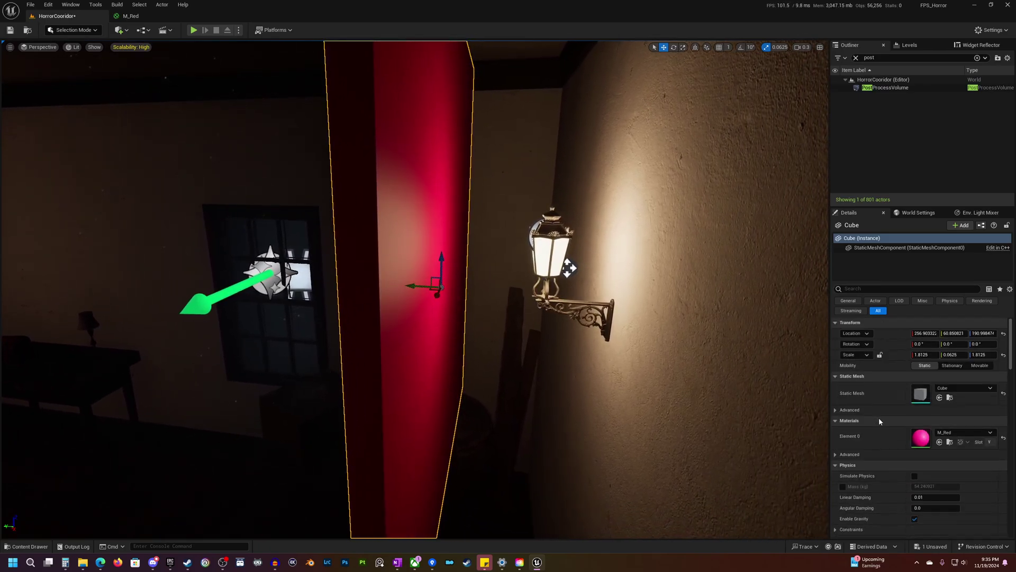
scroll(878, 417, down, 5)
Reselect the post process volume and set its global illumination method to Lumen
click(907, 88)
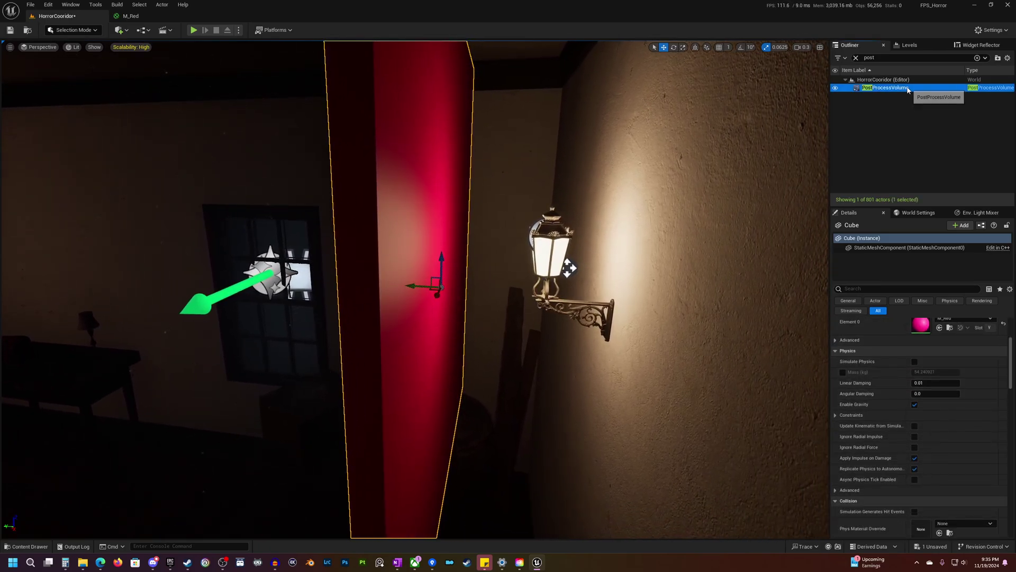
scroll(918, 466, down, 8)
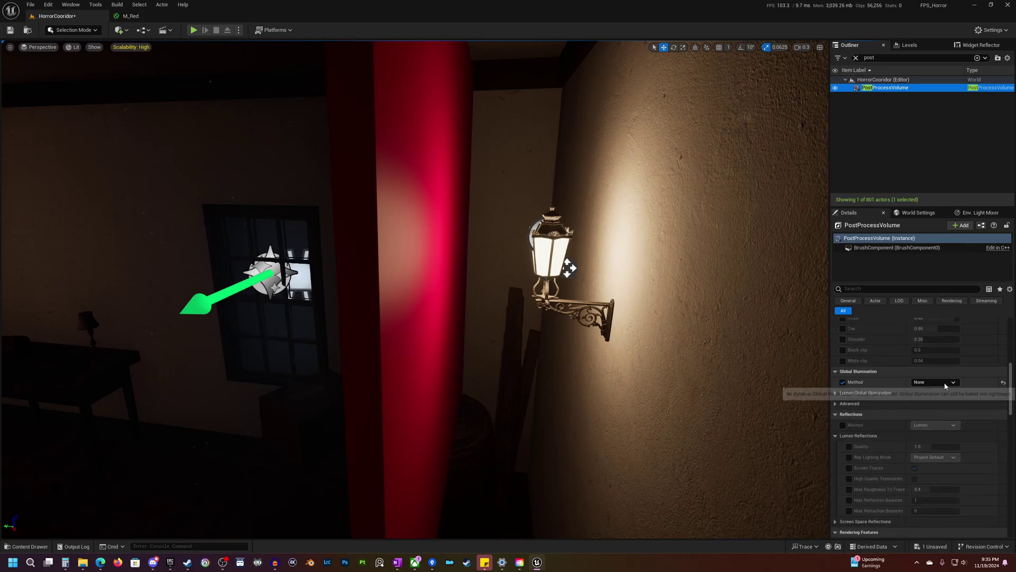
click(945, 386)
right_drag(550, 357, 582, 355)
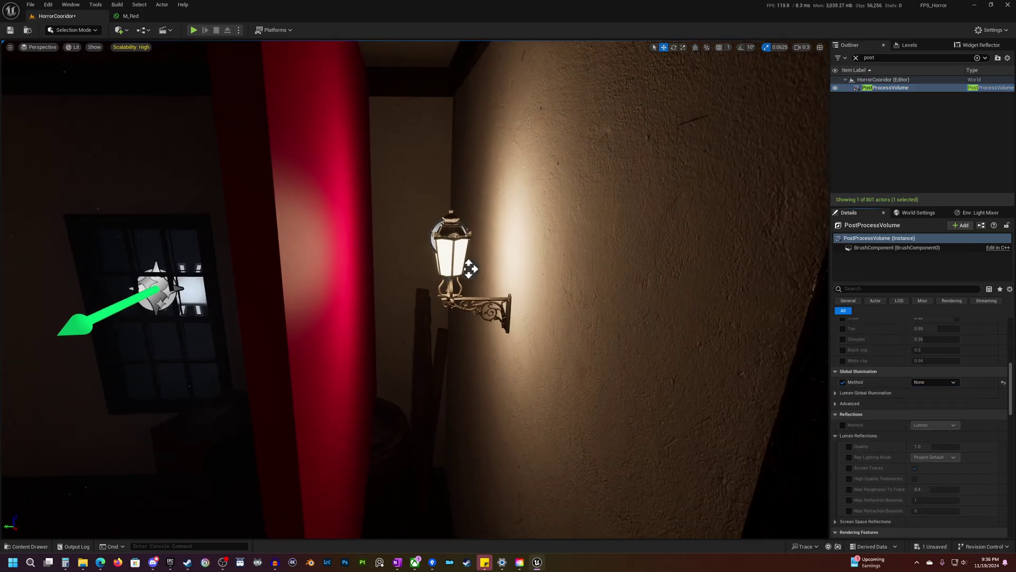
right_drag(483, 382, 458, 375)
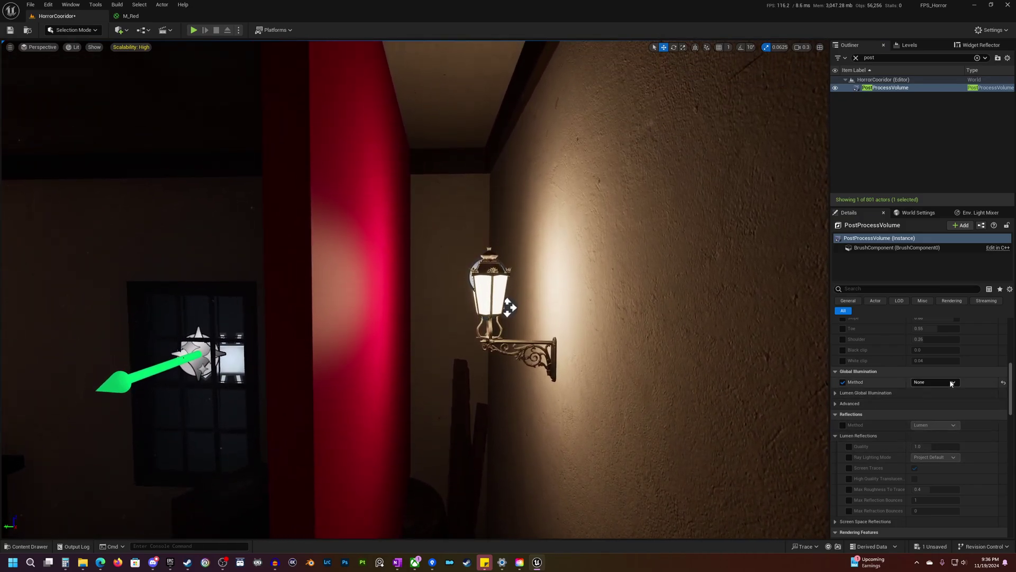
click(935, 381)
click(936, 395)
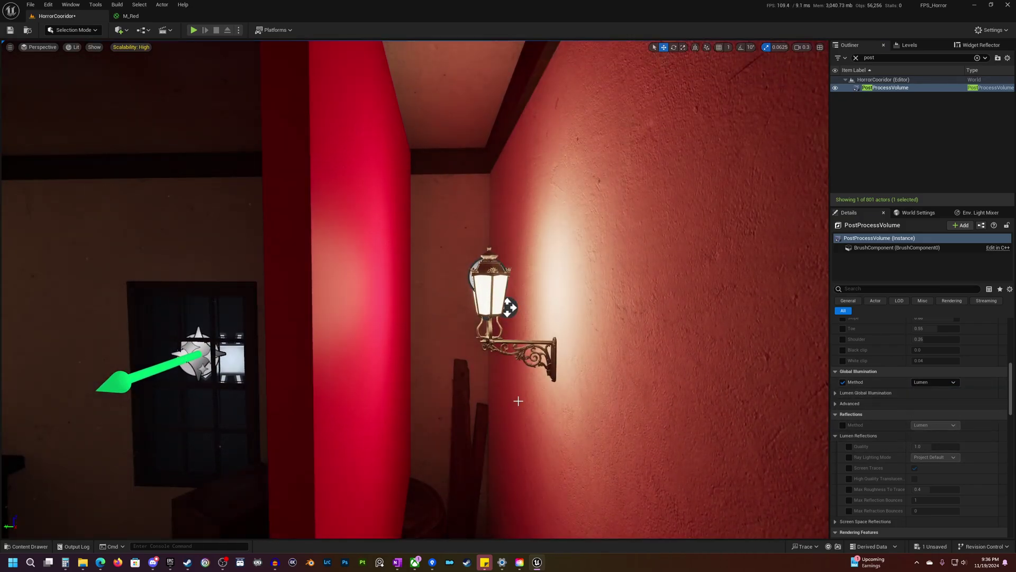
Switch the volume's global illumination method from Lumen to None with the lamp wall in closer view
right_drag(534, 386, 572, 396)
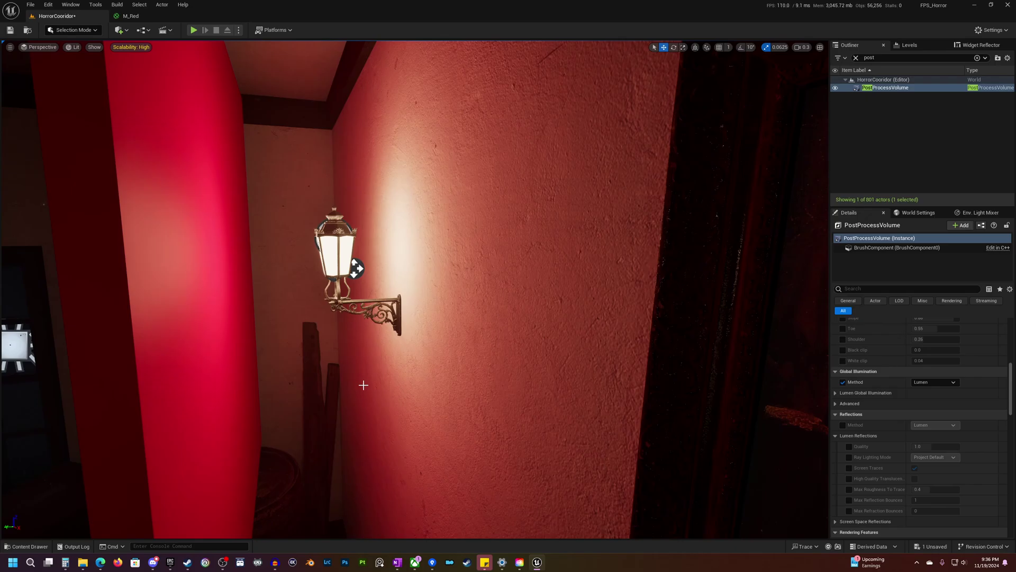
click(934, 382)
click(932, 392)
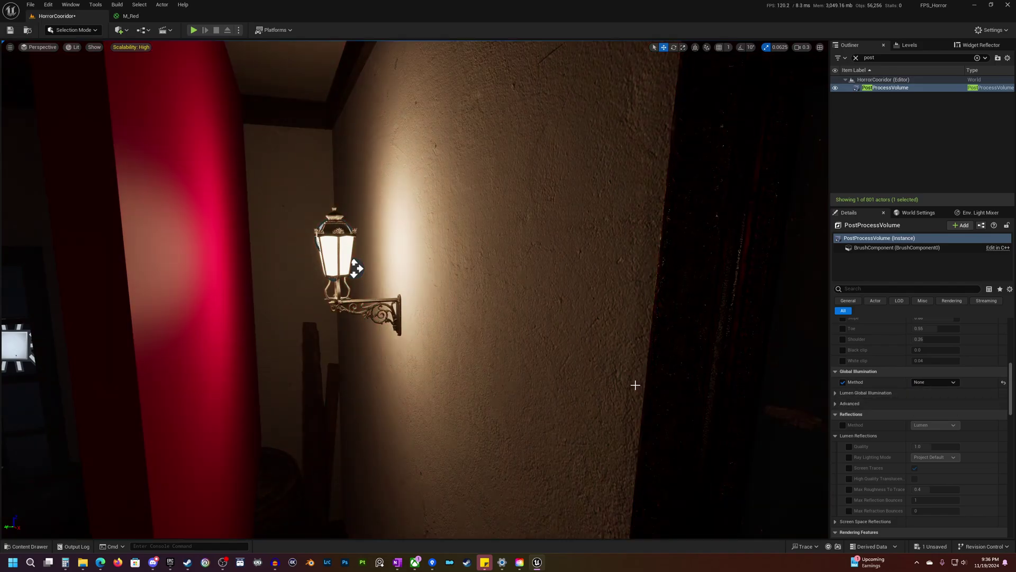
Change the editor's frame rate cap with the t.MaxFPS console command
click(193, 545)
text(maxf)
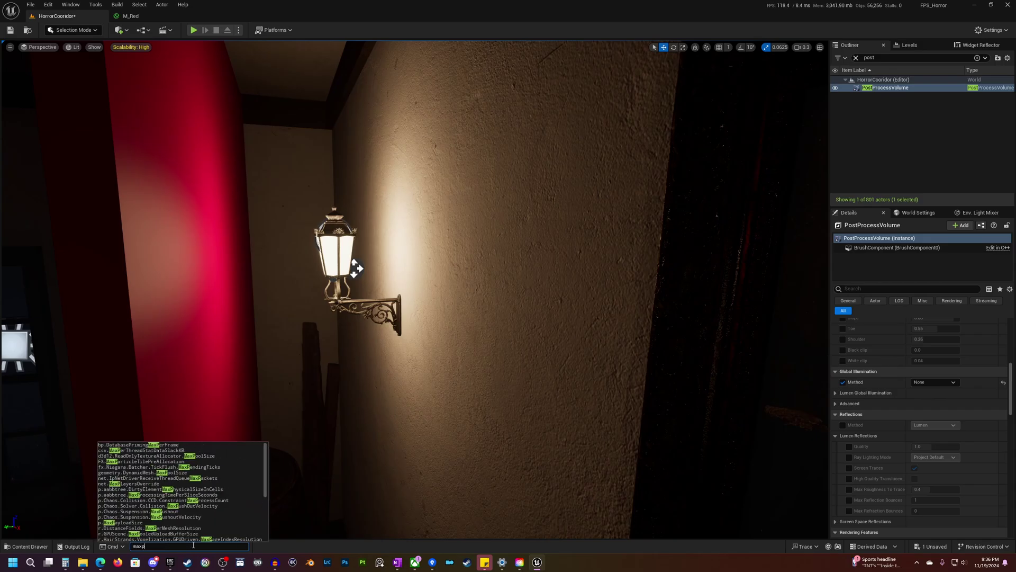
text(ps)
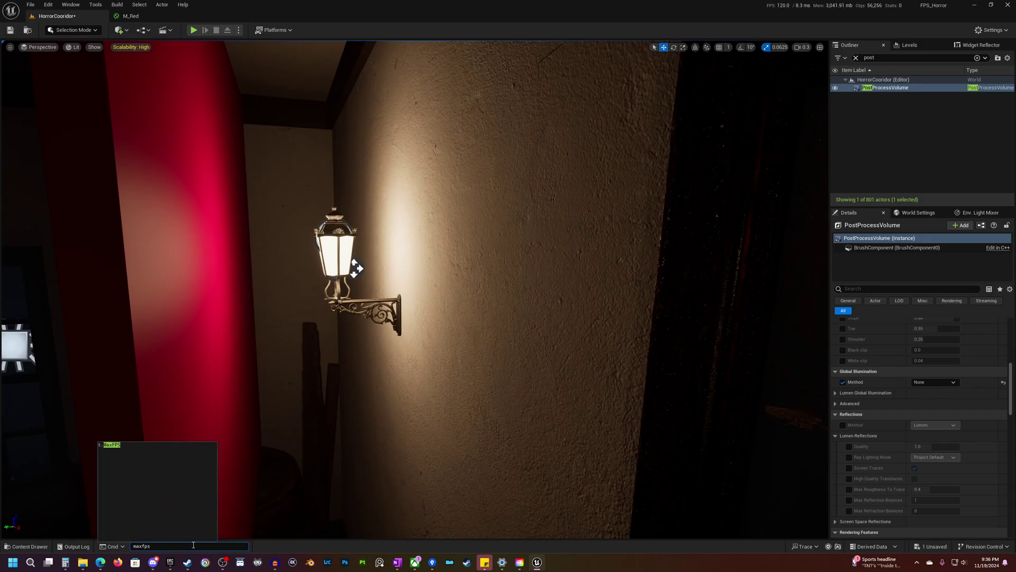
key(BackSpace)
key(BackSpace)
key(BackSpace)
key(BackSpace)
key(BackSpace)
key(BackSpace)
text(t.ma)
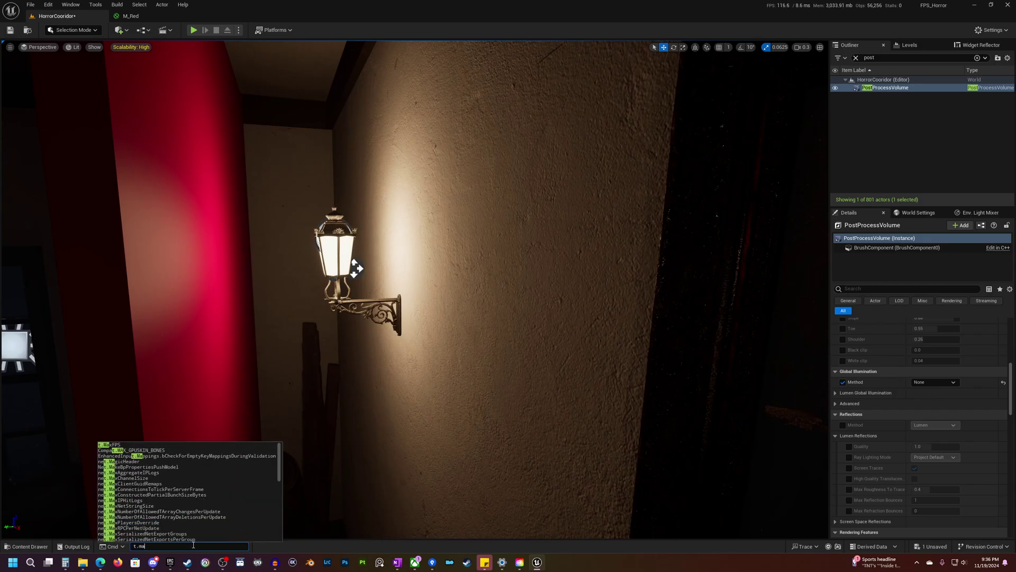
text(xfps)
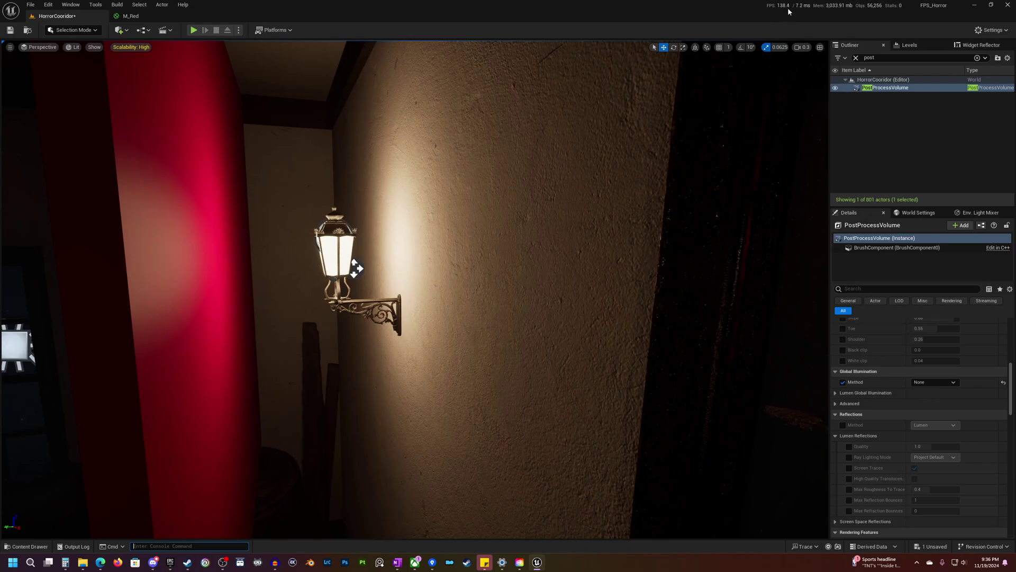
Switch global illumination to Lumen and back to None to compare the frame rates
click(943, 381)
click(936, 397)
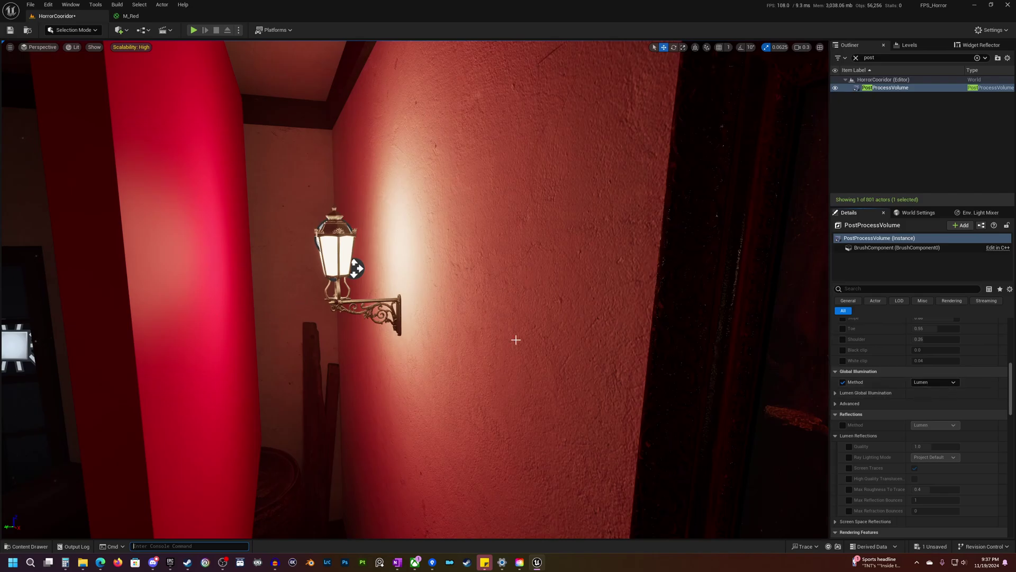
click(934, 382)
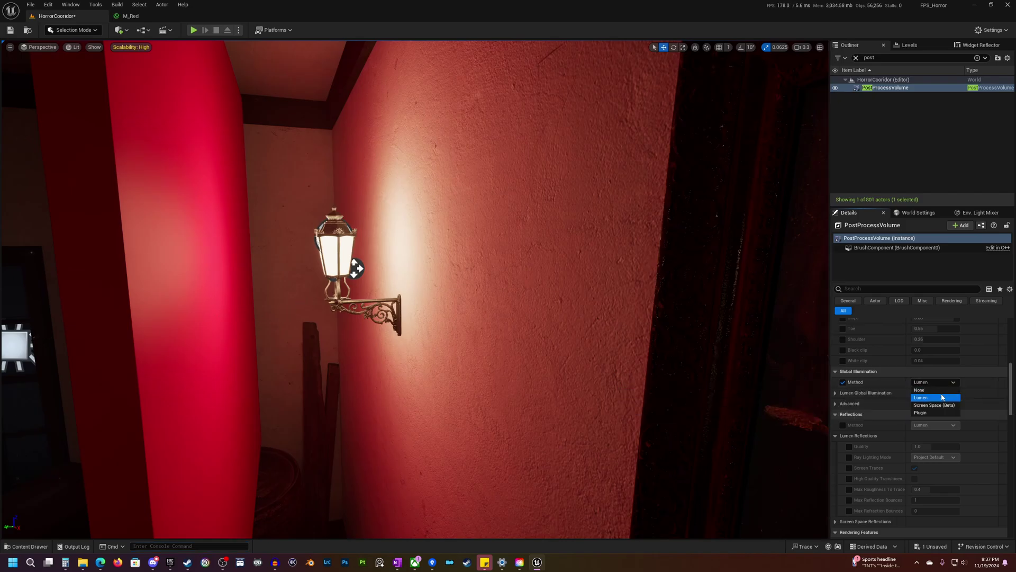
click(936, 390)
Delete the red panel cube beside the wall lamp
right_drag(423, 328, 372, 320)
click(396, 321)
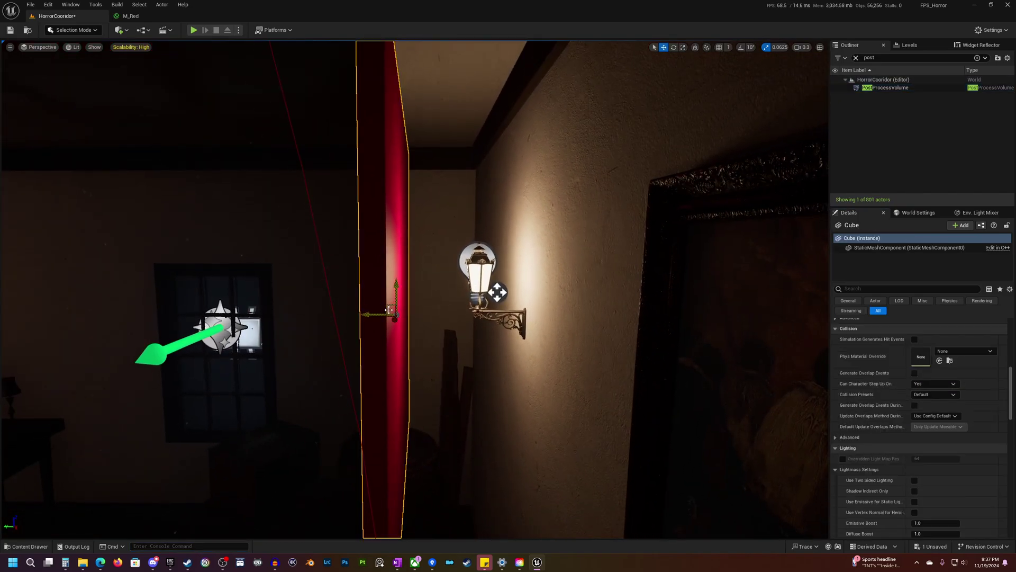
key(Delete)
Turn on game view to hide the editor icons and frame the corridor with the fuse box and side table
right_drag(540, 310, 540, 309)
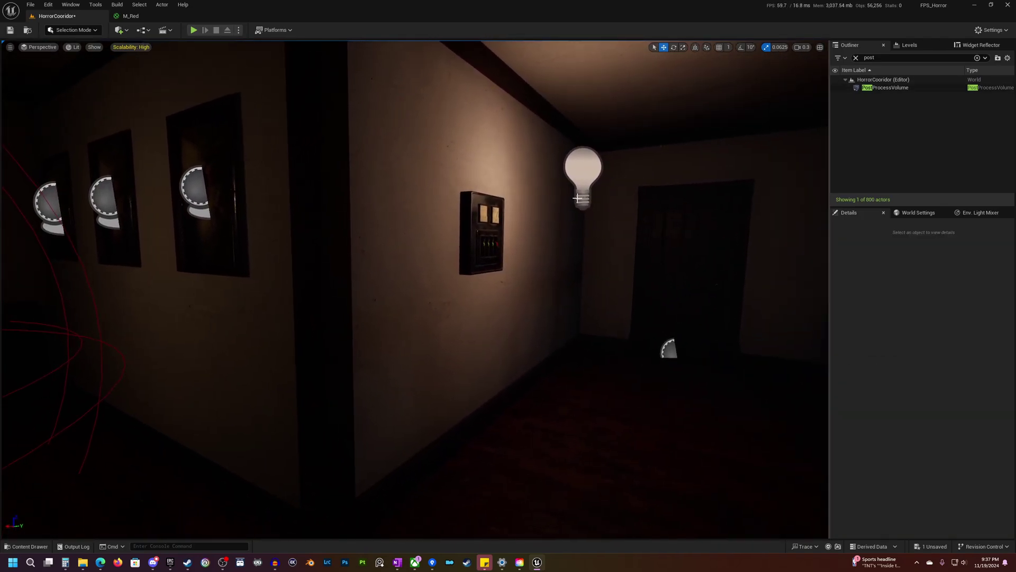
right_drag(577, 197, 576, 198)
key(g)
right_drag(556, 361, 556, 361)
right_drag(463, 327, 465, 378)
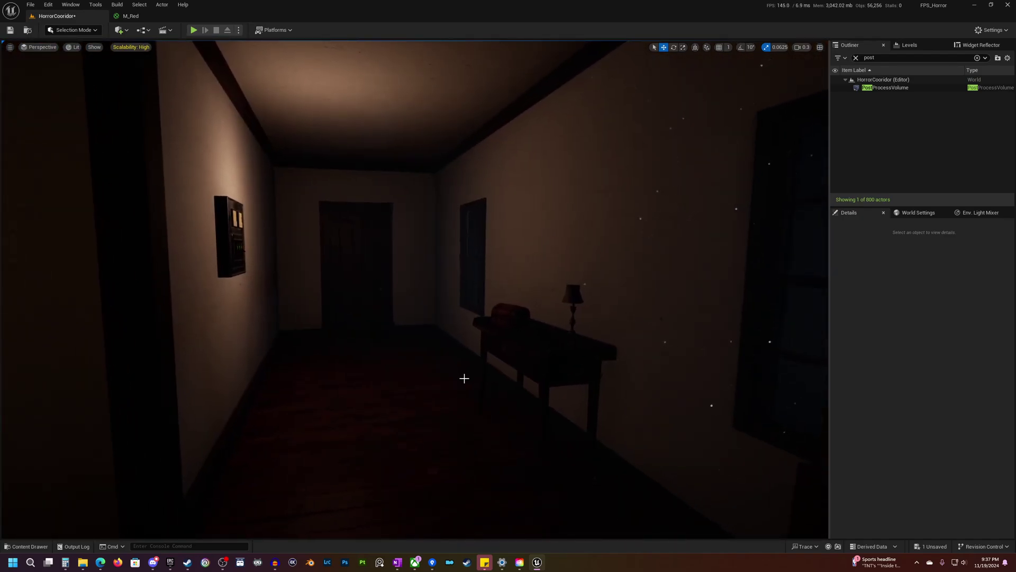
Replace the actor list's filter with "sky" and select the SkyLight
click(856, 58)
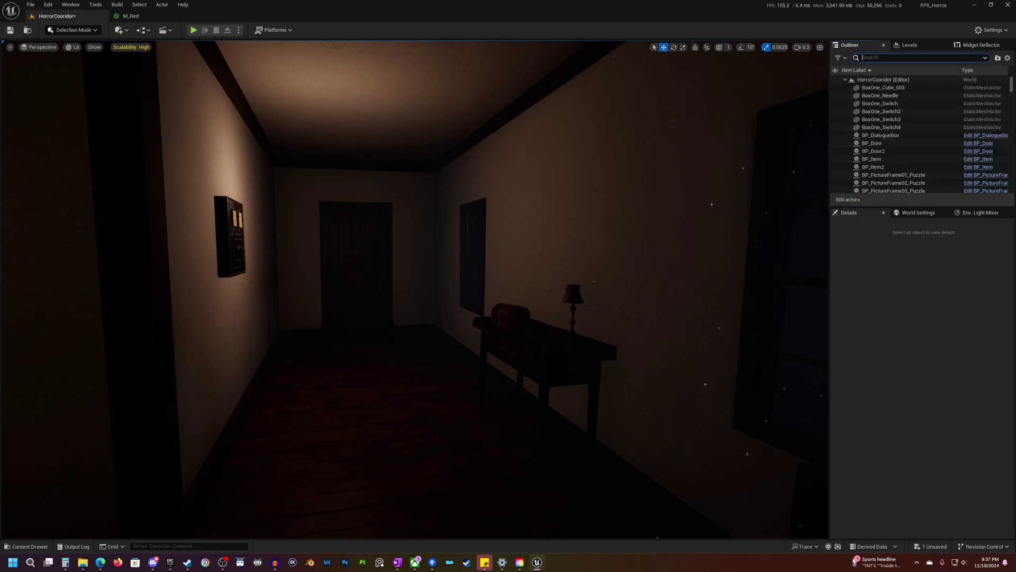
right_drag(391, 266, 563, 258)
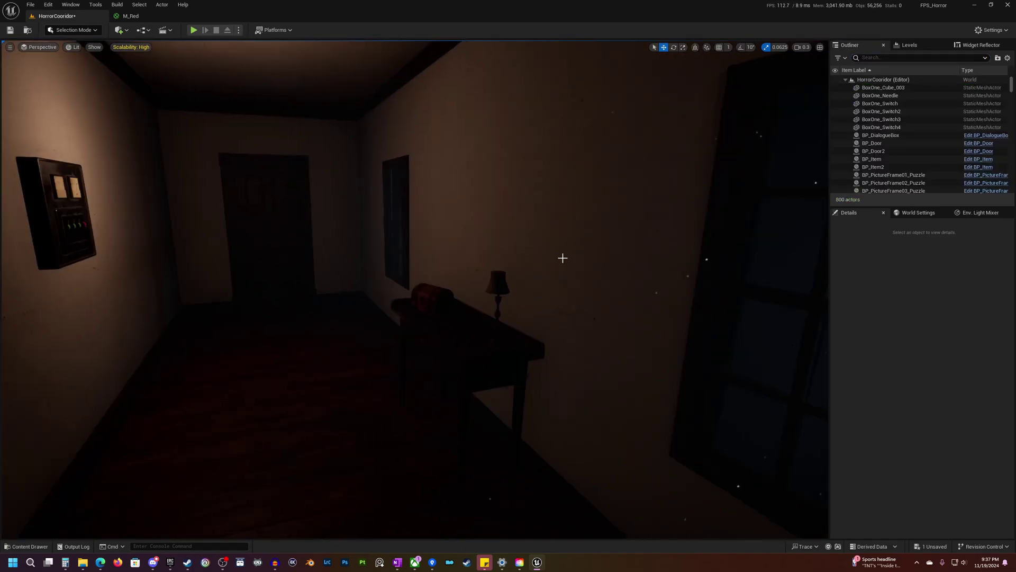
click(889, 57)
text(sky)
click(929, 88)
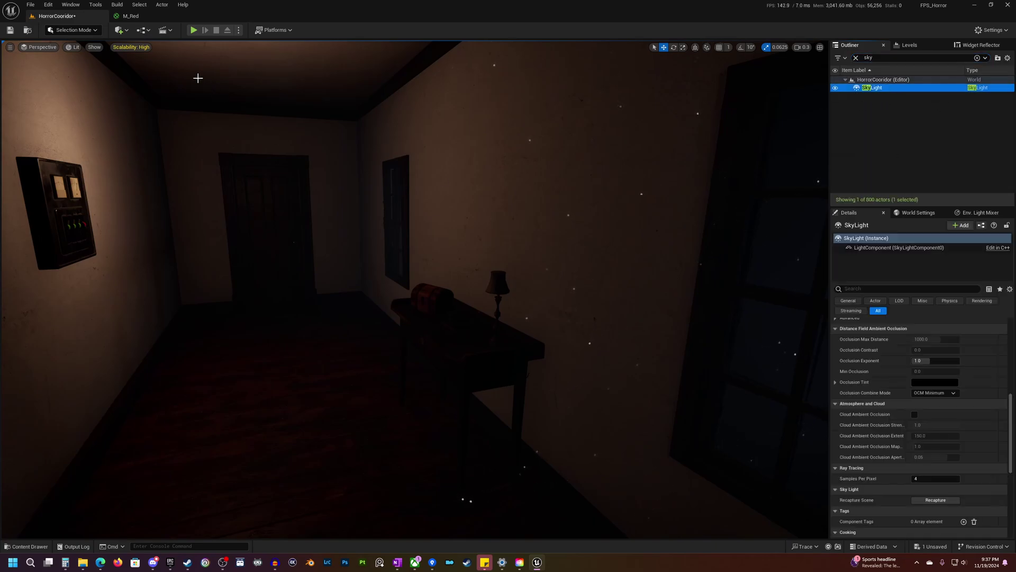
Look up "sky" among the actors that can be added, and review the existing SkyLight's SLS Specified Cubemap source type and cubemap choices
click(120, 30)
text(sky)
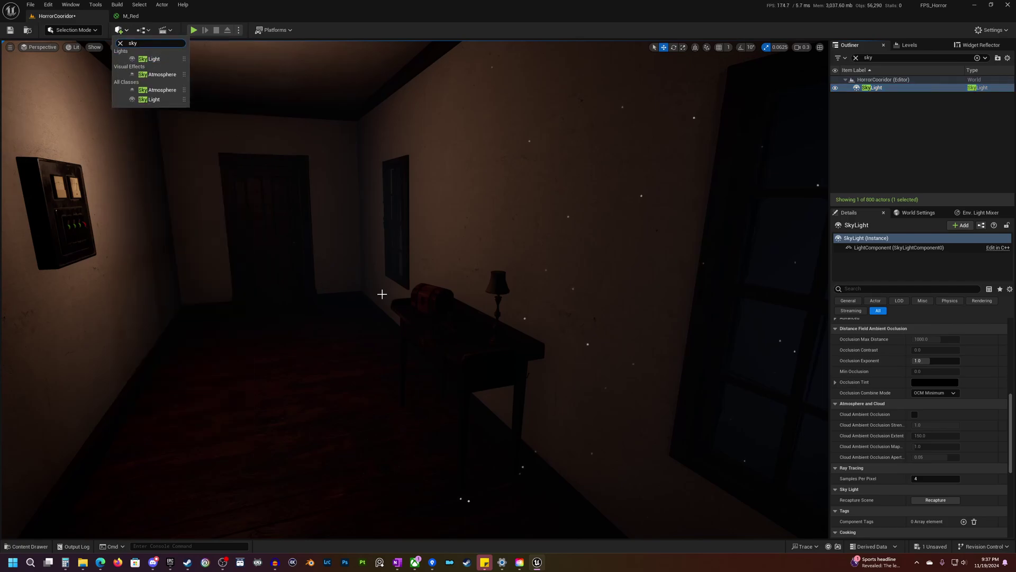
scroll(965, 386, up, 10)
right_drag(590, 362, 582, 353)
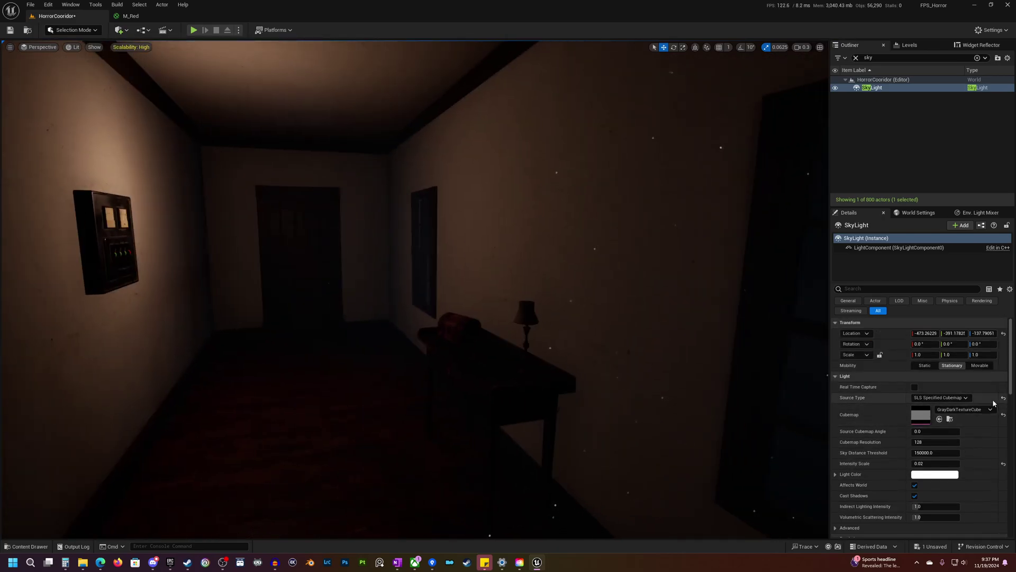
click(948, 397)
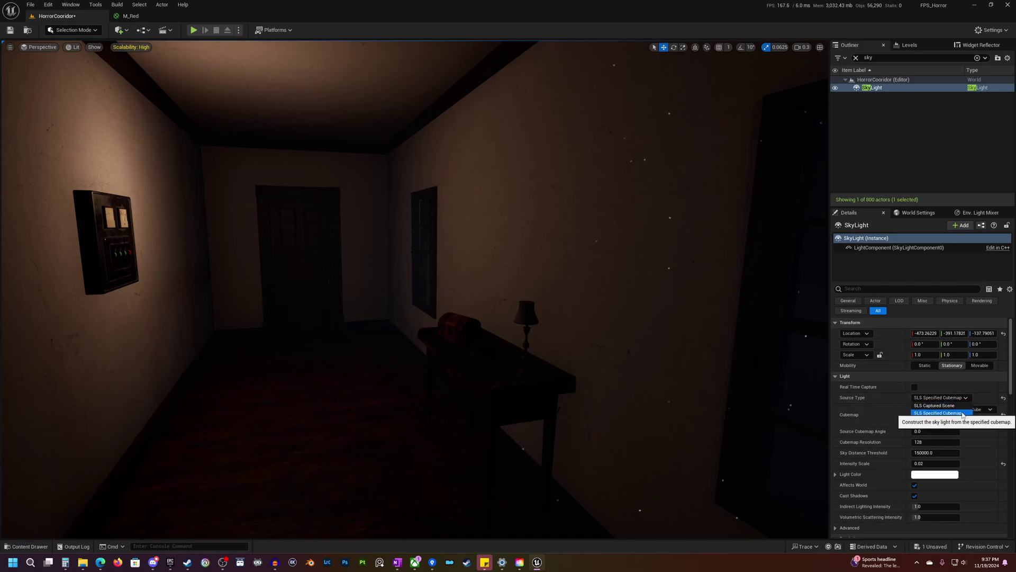
click(963, 413)
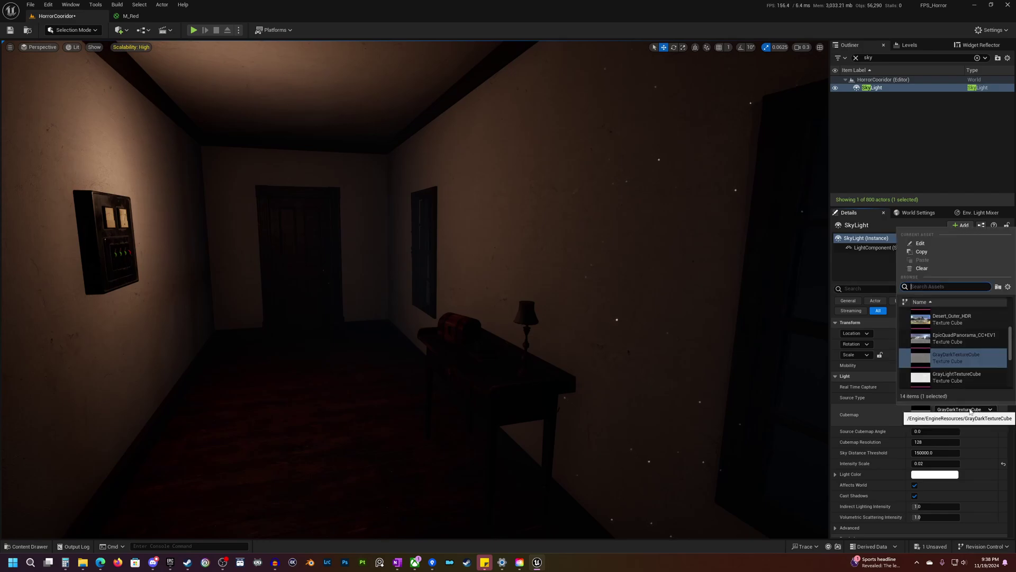
click(970, 411)
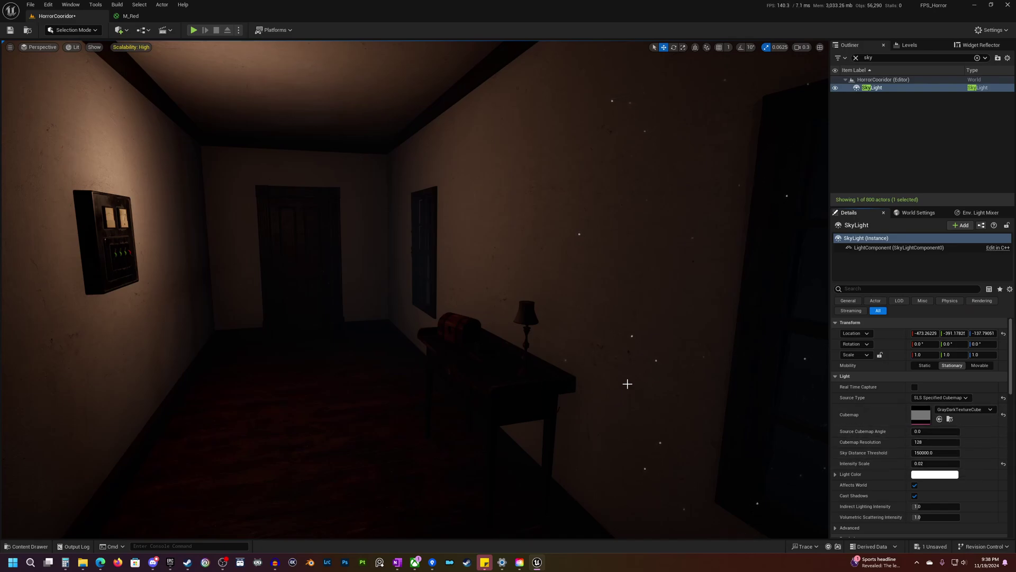
Set the SkyLight's intensity scale to 1 and look around the corridor corner with the picture frames
drag(925, 463, 929, 463)
click(931, 463)
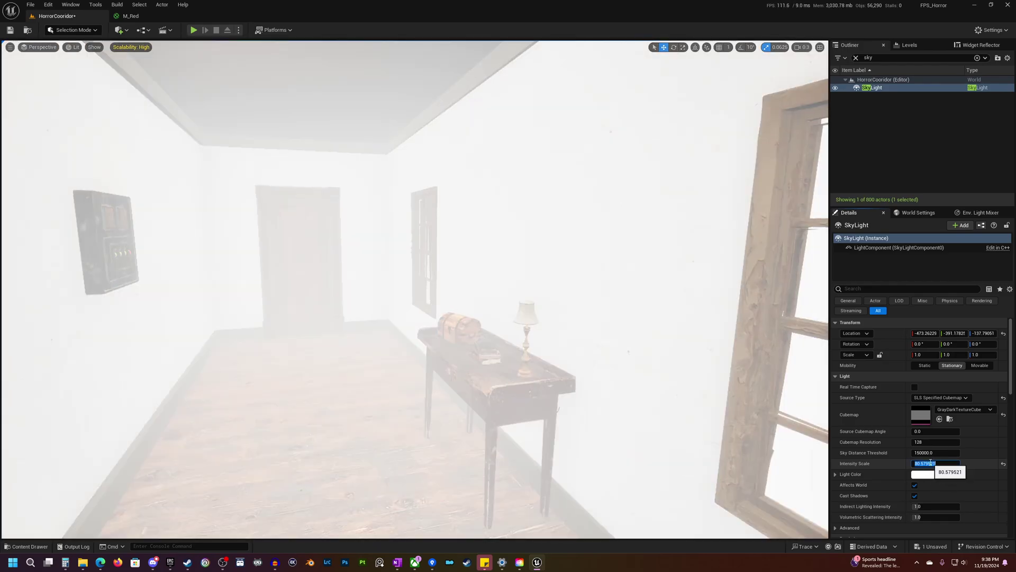
text(1)
key(Return)
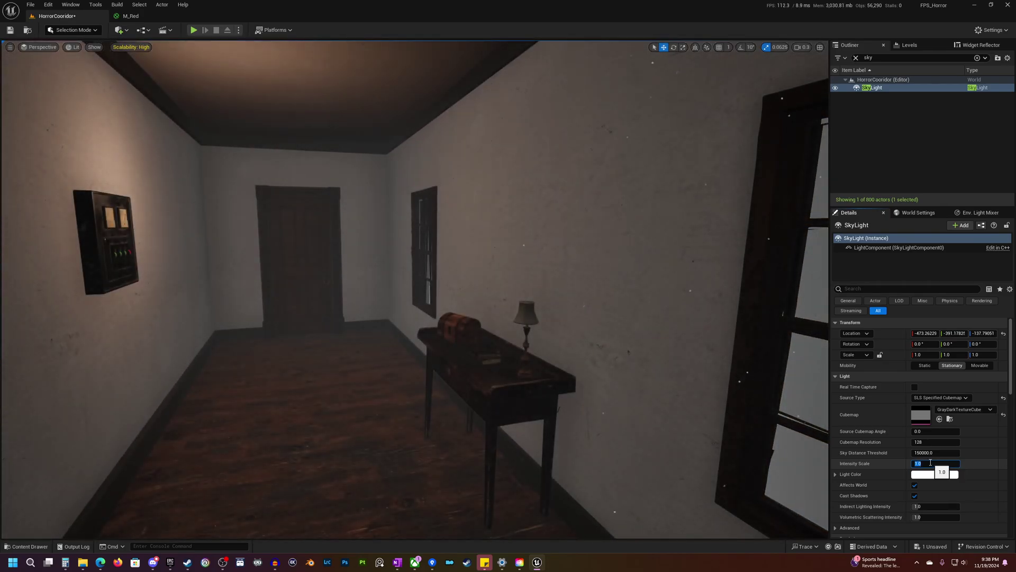
key(s)
mouse_move(391, 297)
right_down()
mouse_move(334, 281)
mouse_move(249, 305)
right_up()
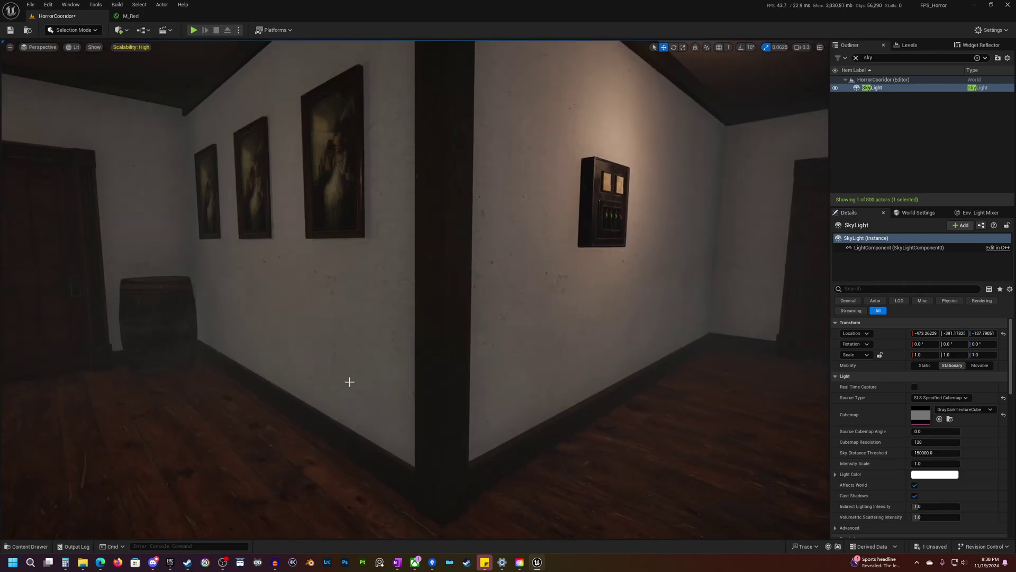
Tint the SkyLight's light color a warm light orange, with the fuse box and corridor door in view
right_drag(358, 384, 422, 390)
key(d)
right_drag(436, 431, 413, 425)
right_drag(431, 318, 350, 323)
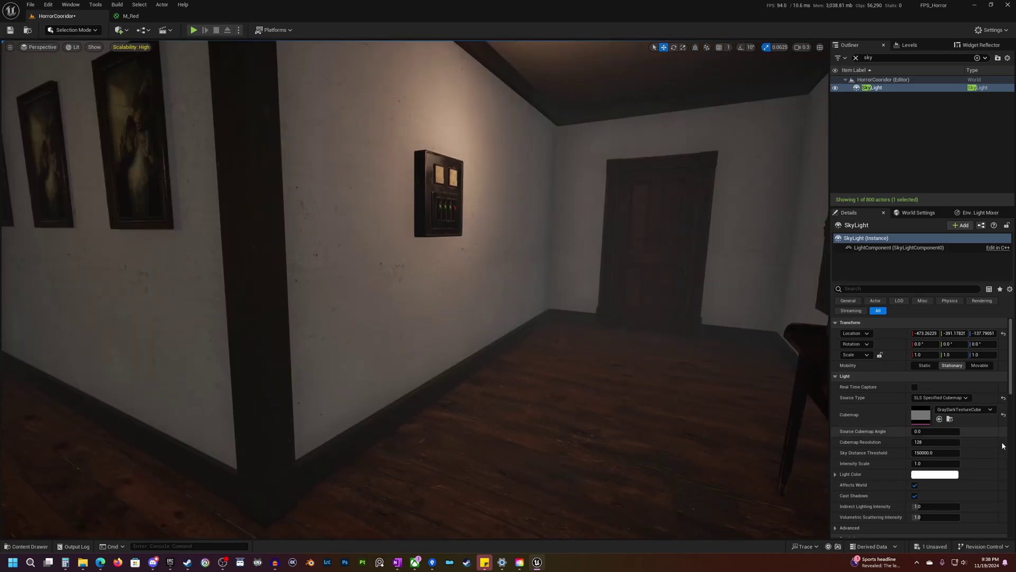
click(937, 474)
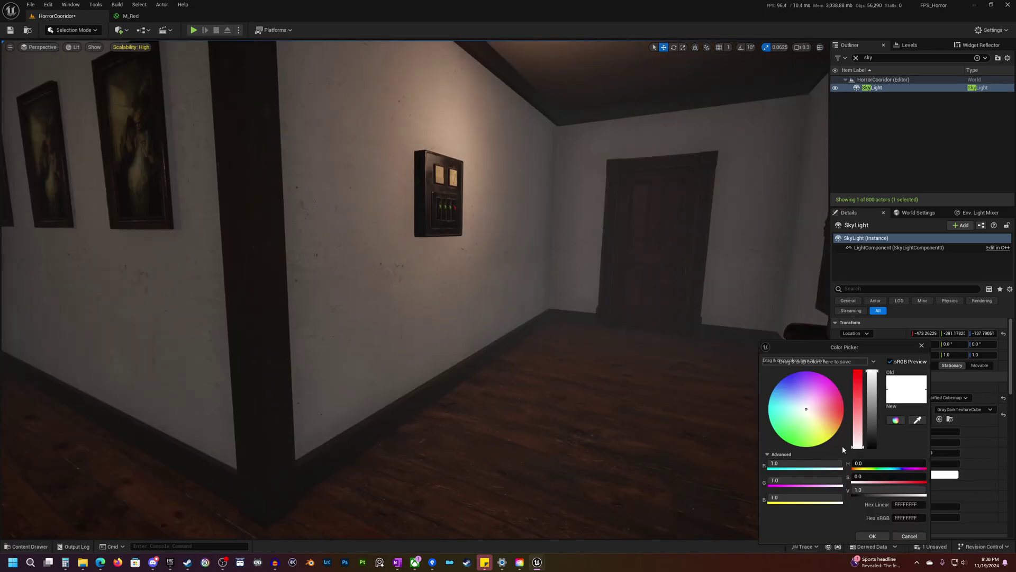
mouse_move(835, 438)
mouse_down()
mouse_move(777, 412)
mouse_move(839, 425)
mouse_move(780, 389)
mouse_move(831, 422)
mouse_up()
click(922, 346)
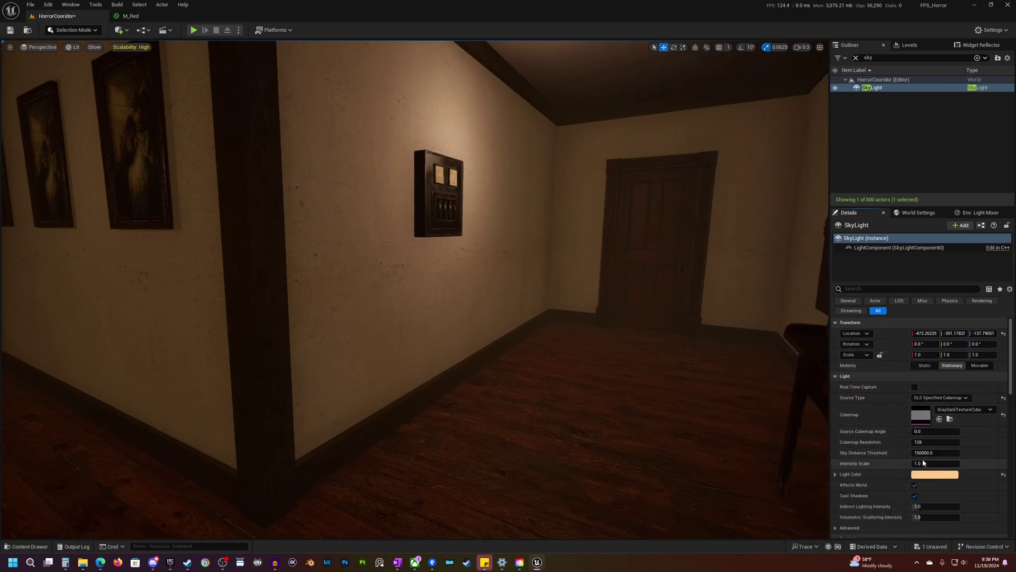
Set the SkyLight's intensity scale to 0.2 and look around the darkened corridor
click(933, 464)
text(0.2)
key(Return)
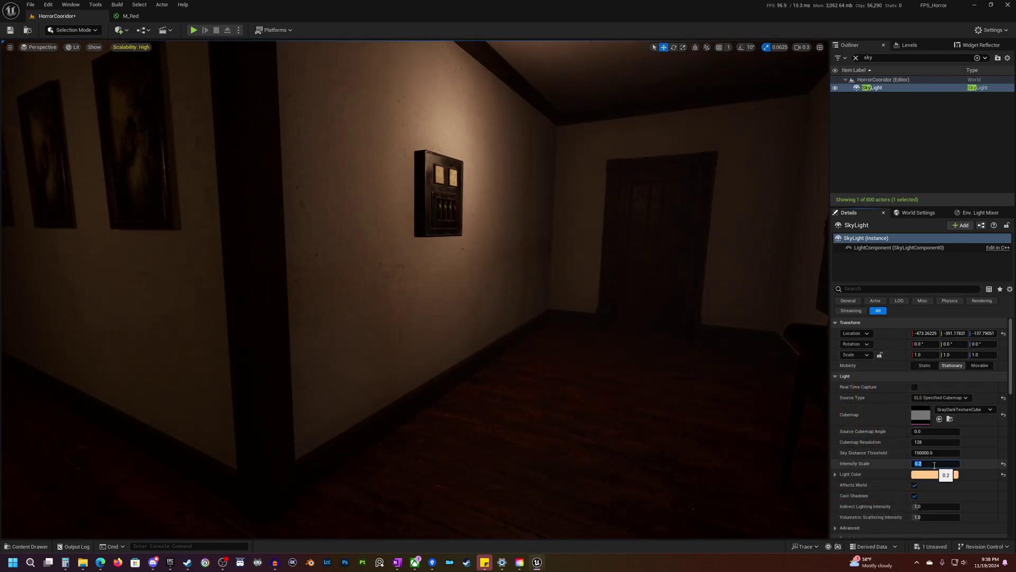
right_drag(567, 363, 614, 365)
right_drag(360, 302, 265, 393)
scroll(482, 324, up, 1)
right_drag(166, 324, 345, 368)
Undo the recent edits back through the deletion of the red panel beside the wall lantern
key(ctrl+z)
key(ctrl+z)
key(ctrl+z)
key(ctrl+z)
key(ctrl+z)
key(ctrl+z)
key(ctrl+z)
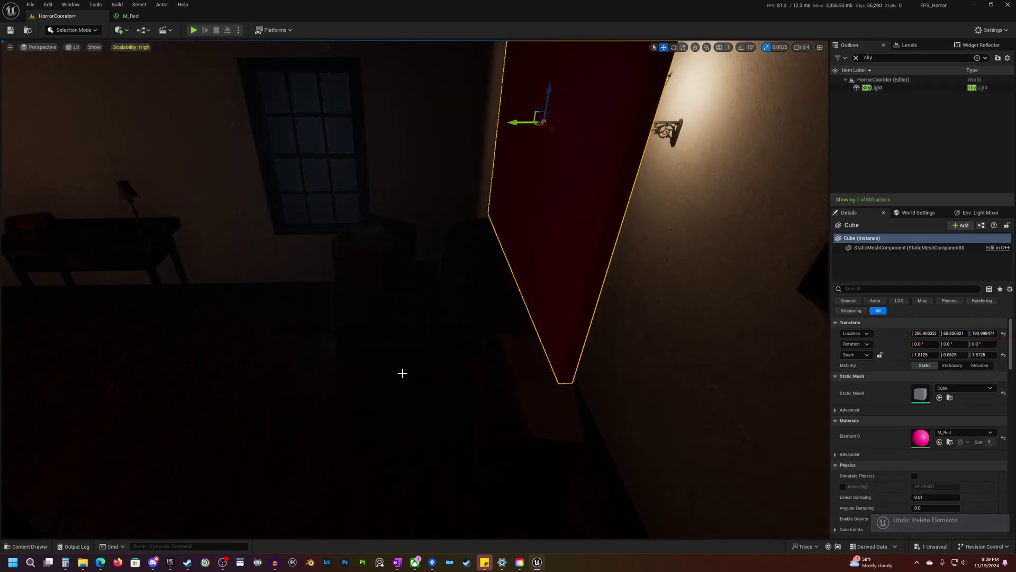
Move the red panel slightly away from the wall lantern, to a Y location of about 67.8
right_drag(404, 373, 416, 334)
right_drag(336, 329, 384, 331)
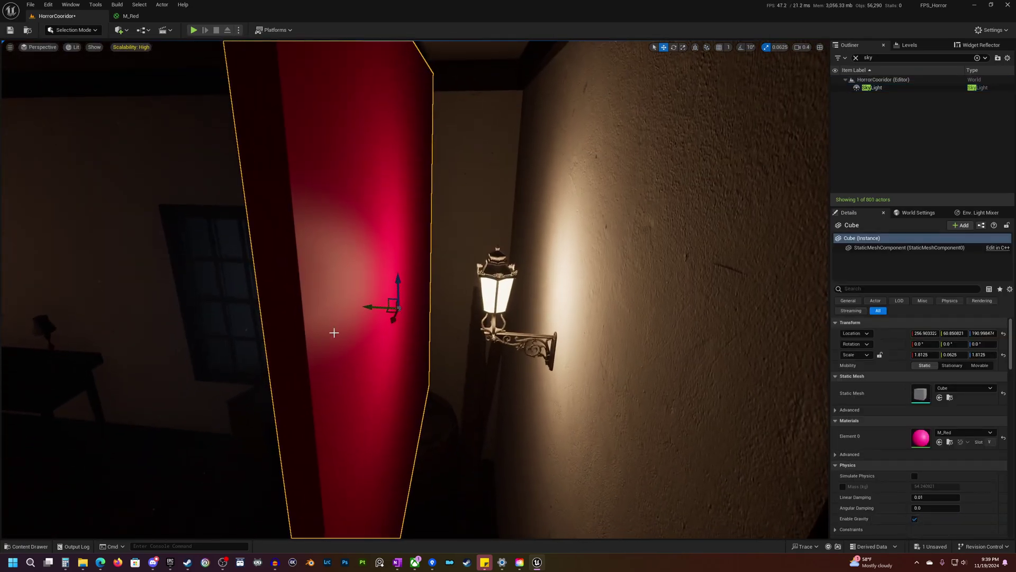
mouse_move(371, 308)
mouse_down()
mouse_move(323, 307)
mouse_move(354, 316)
mouse_up()
right_drag(402, 340, 379, 340)
right_drag(357, 306, 365, 308)
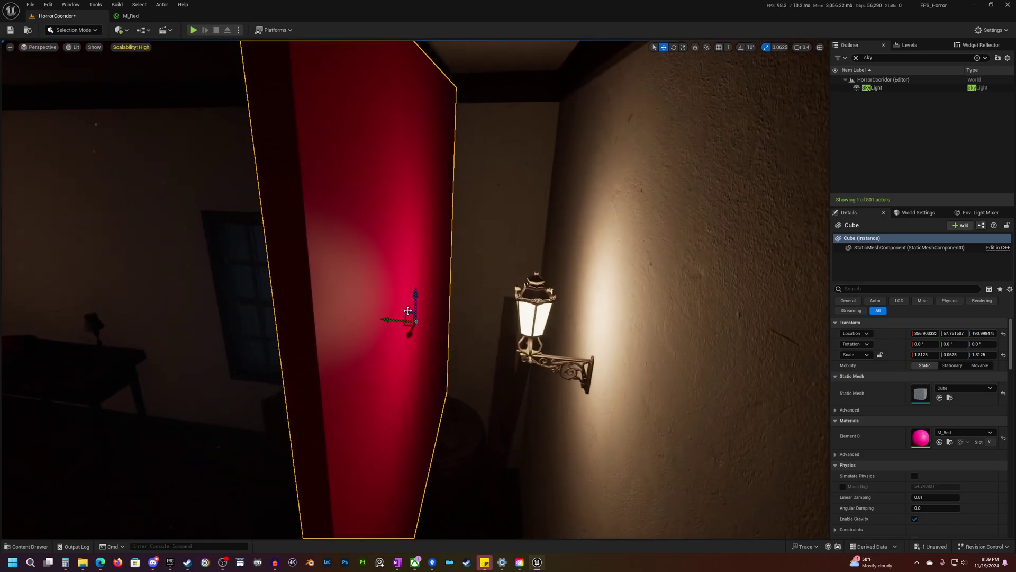
Place a point light between the red panel and the wall lantern, and show the editor icons again
click(122, 32)
mouse_move(148, 118)
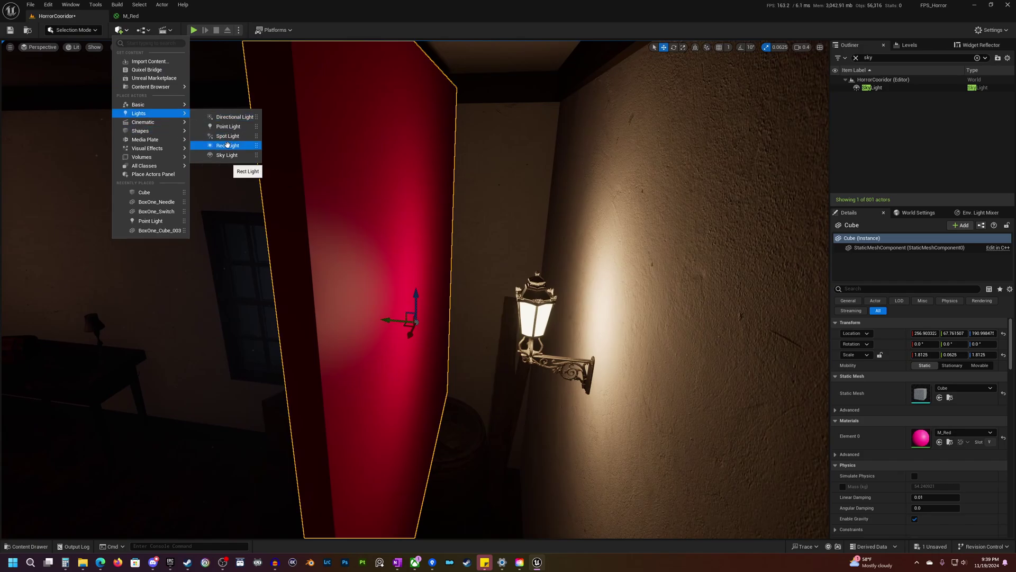
drag(228, 128, 444, 322)
key(g)
right_drag(462, 329, 422, 336)
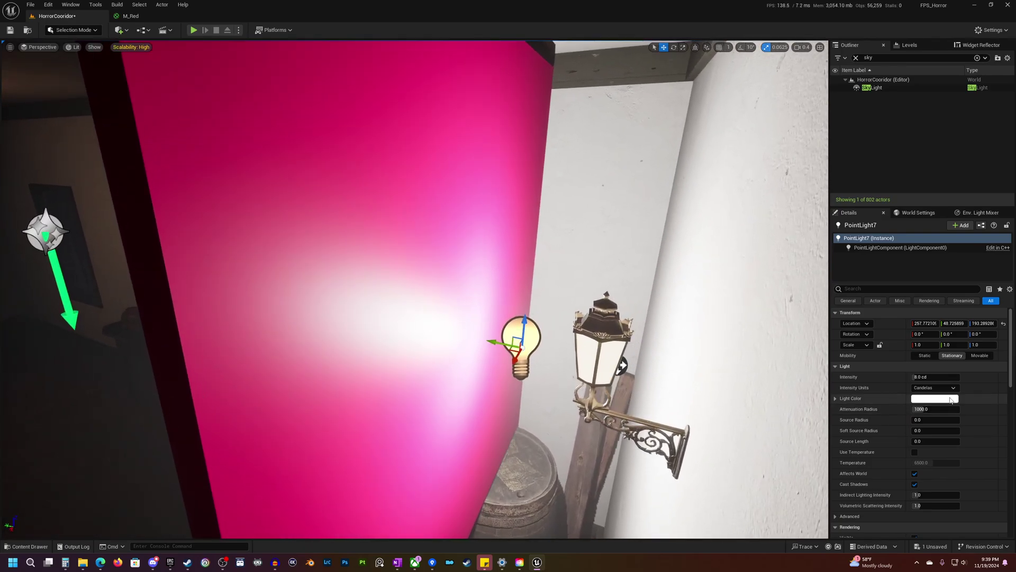
Set the point light's color by sampling the dark red of the panel's surface
click(939, 399)
click(934, 421)
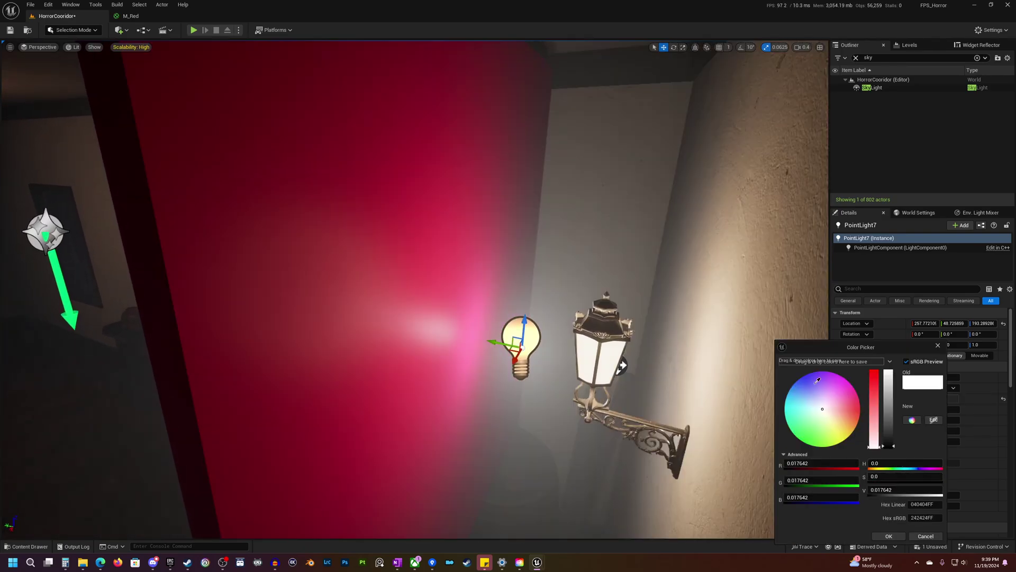
click(179, 128)
click(179, 128)
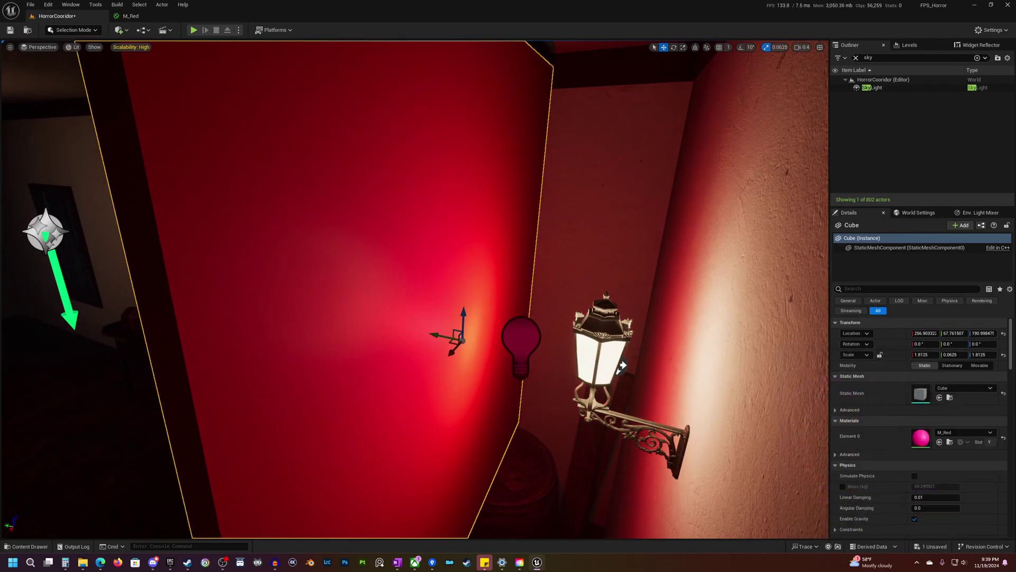
mouse_move(339, 264)
right_down()
mouse_move(299, 249)
mouse_move(338, 264)
right_up()
right_drag(408, 295, 402, 294)
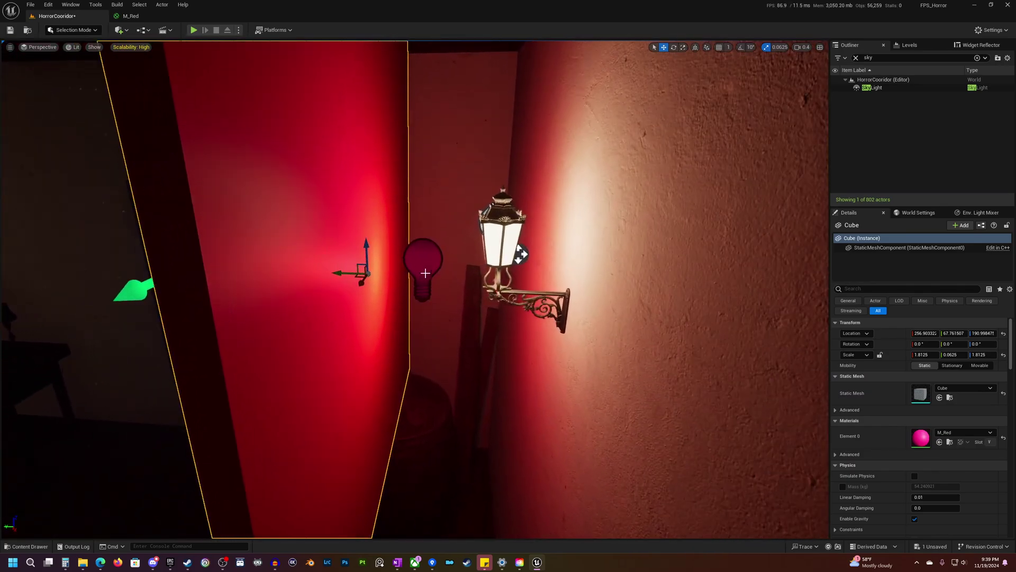
Move the red point light to about X 271.4, Y 43.8, closer to the lantern wall
click(424, 268)
right_drag(505, 300, 531, 296)
drag(335, 293, 440, 305)
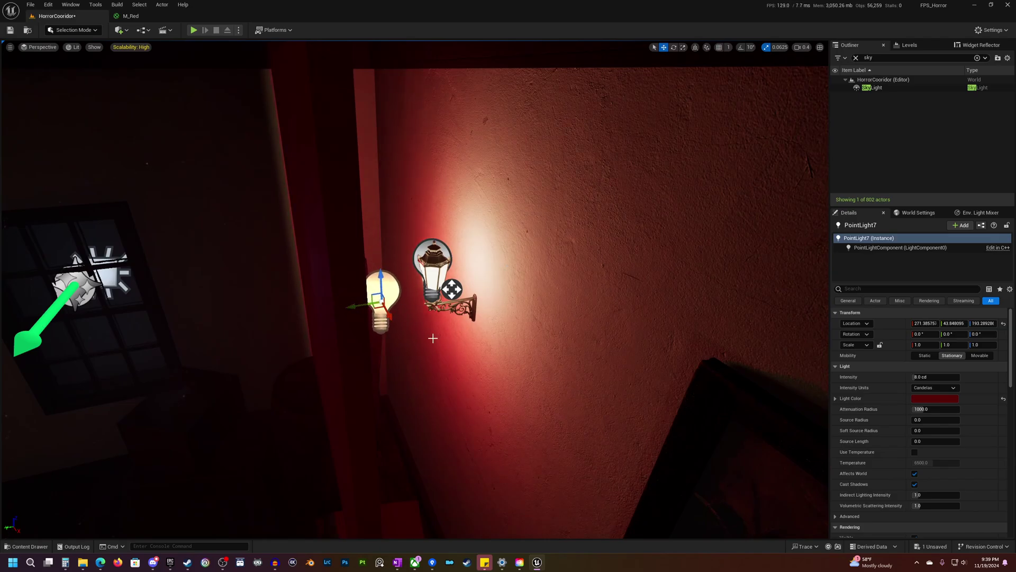
Inspect the point light's red glow around the lantern, and delete the point light
right_drag(501, 322, 378, 331)
key(s)
mouse_move(483, 365)
right_down()
mouse_move(466, 356)
mouse_move(492, 359)
right_up()
key(w)
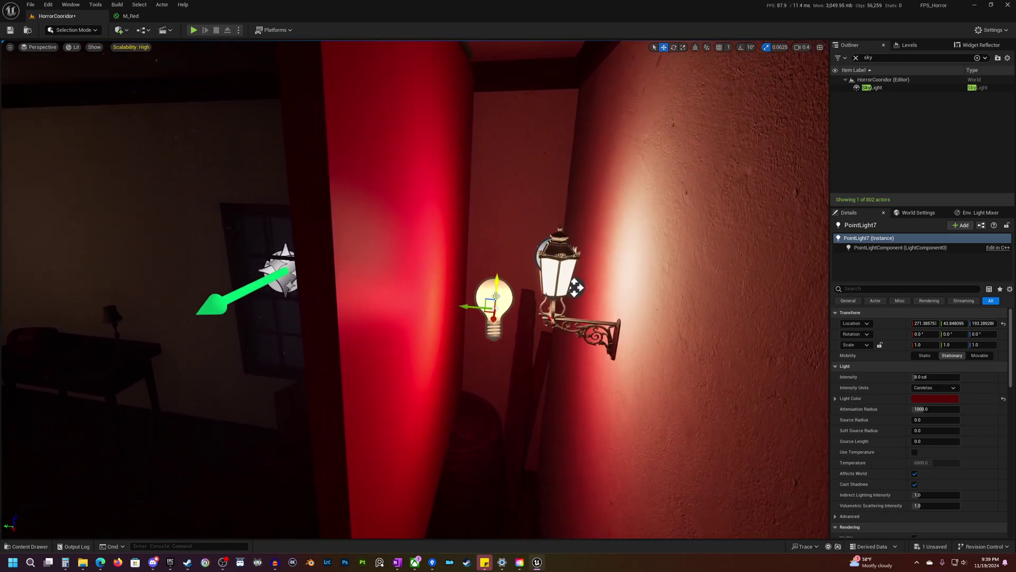
key(Delete)
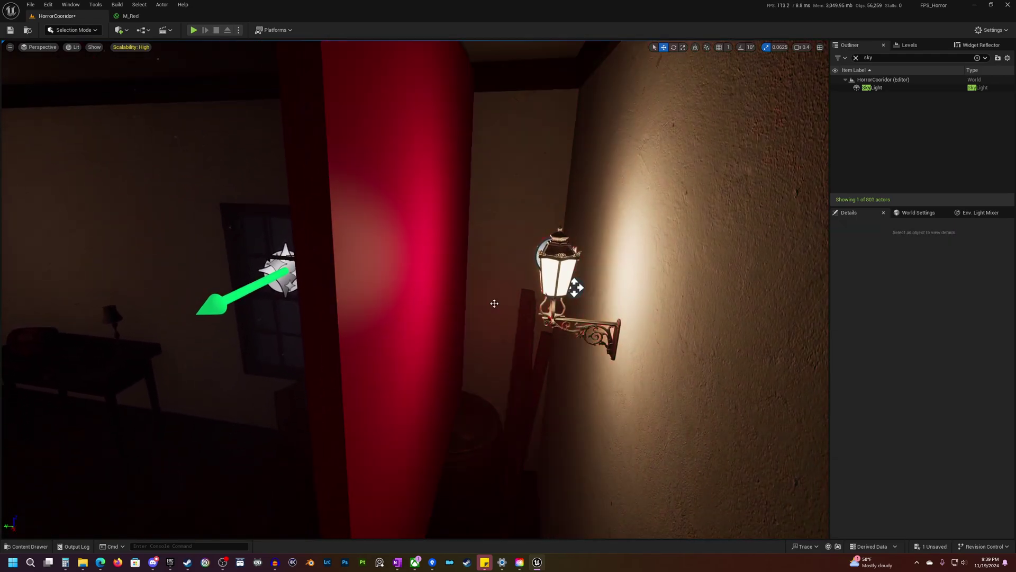
Place a rect light beside the wall lantern and rotate it -90° about Z with 10° rotation snapping on
click(129, 29)
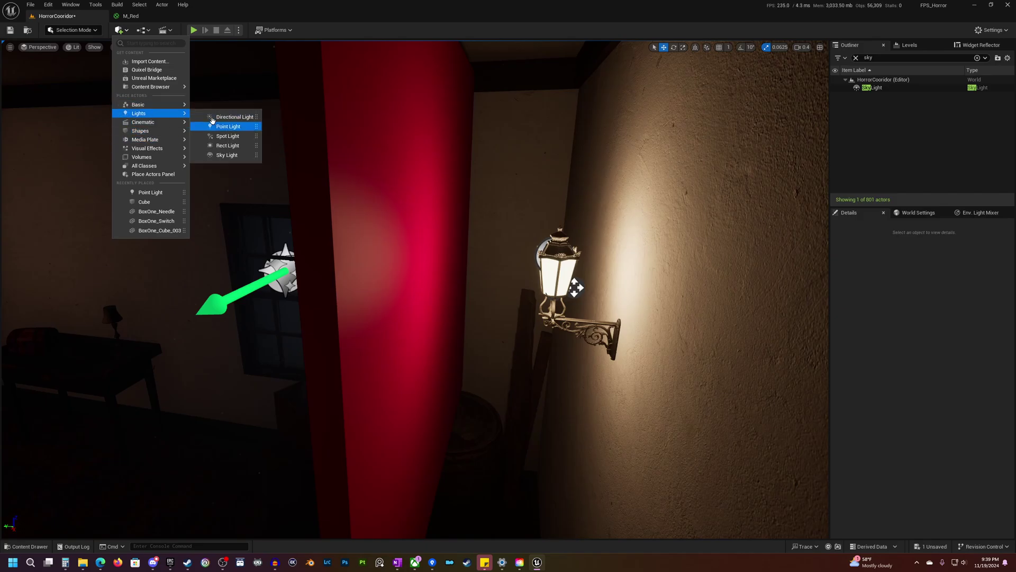
drag(230, 144, 470, 332)
key(e)
drag(534, 316, 580, 318)
key(ctrl+z)
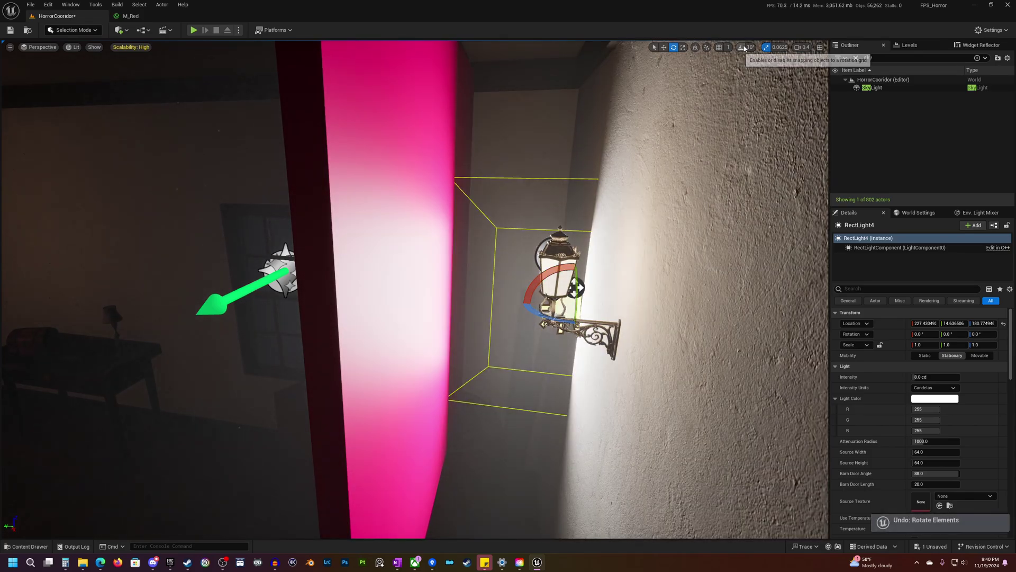
click(751, 47)
click(741, 47)
drag(545, 317, 525, 315)
Move the rect light against the red panel's lantern-facing side, to about X 250.7, Y 60.0, Z 196.9
key(w)
drag(586, 308, 483, 311)
drag(464, 272, 464, 233)
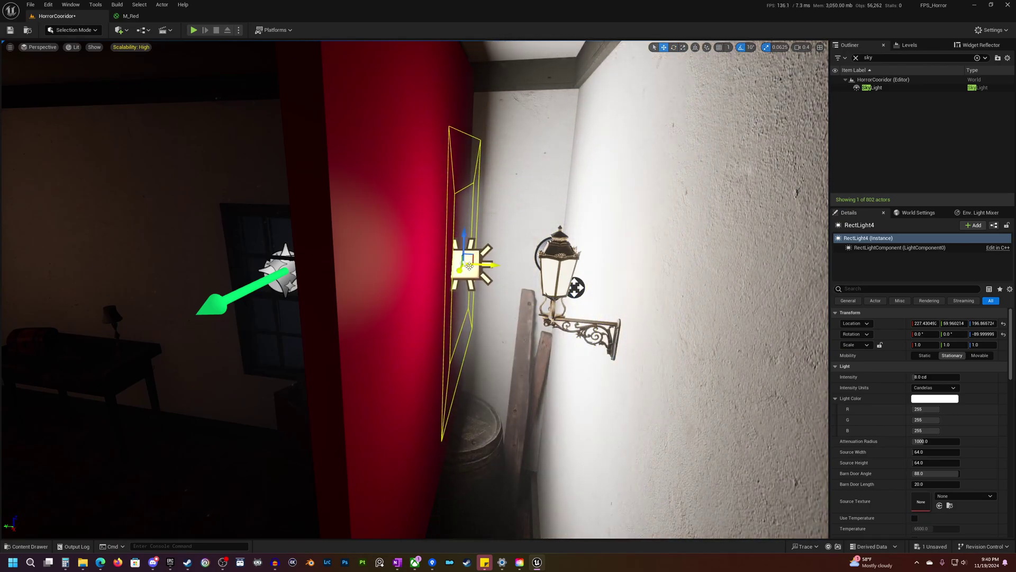
drag(457, 270, 456, 281)
right_drag(457, 280, 410, 323)
drag(522, 282, 510, 295)
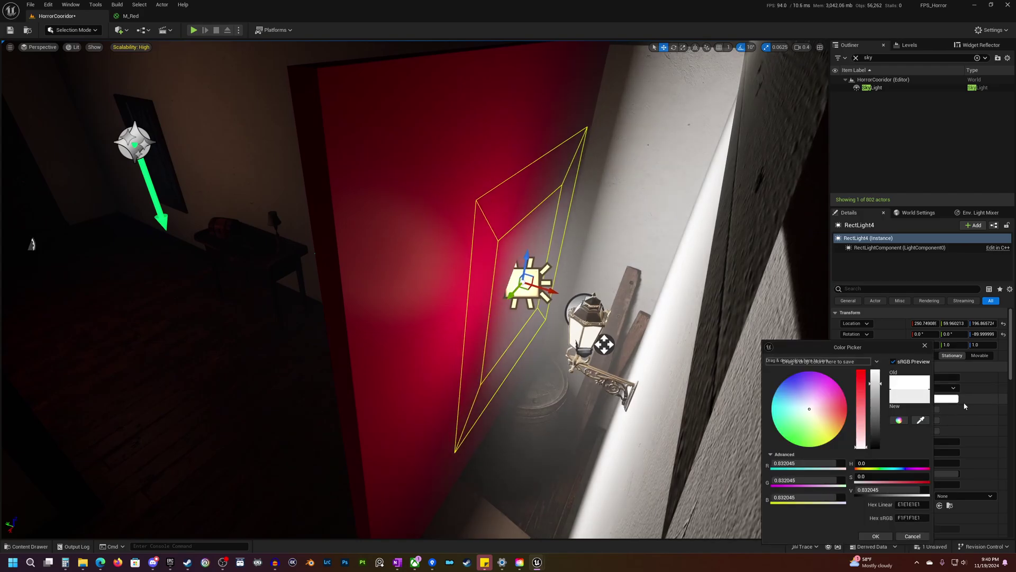
Set the rect light's color by sampling the dark red of the panel
click(935, 398)
click(921, 420)
click(366, 130)
click(367, 130)
right_drag(367, 130, 416, 110)
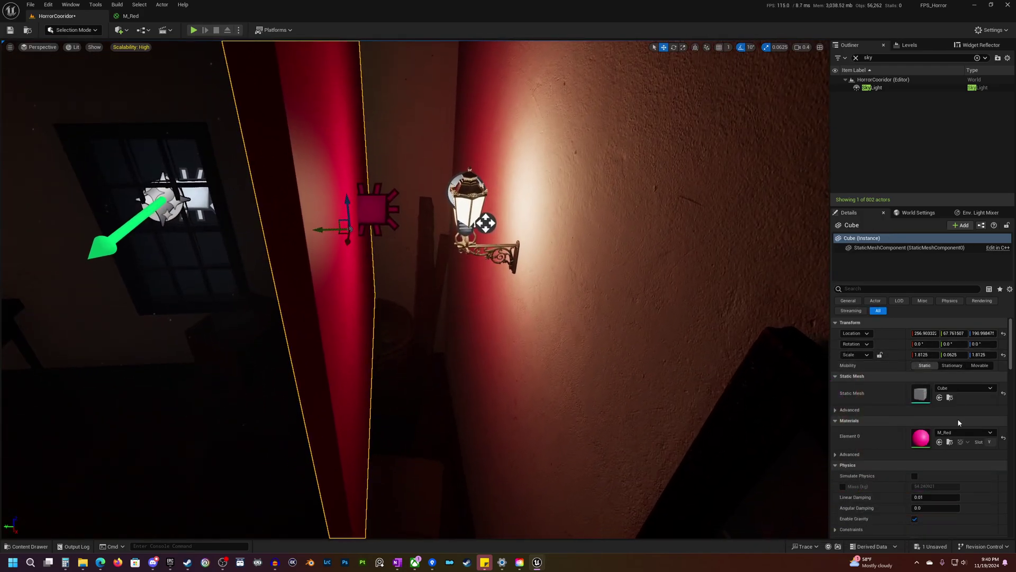
Brighten the rect light's color to a vivid red of R 248, G 0, B 52
click(364, 213)
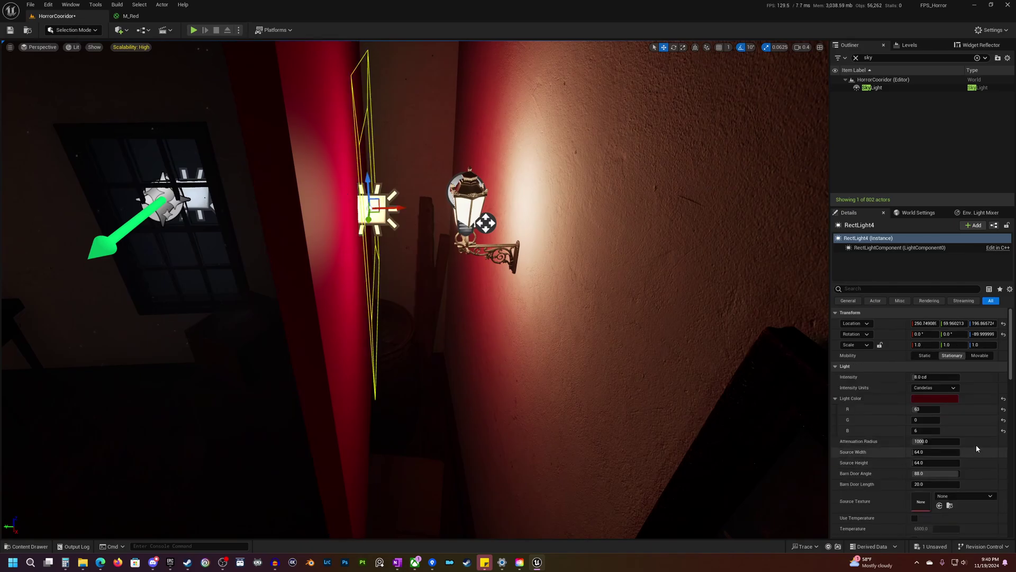
click(935, 398)
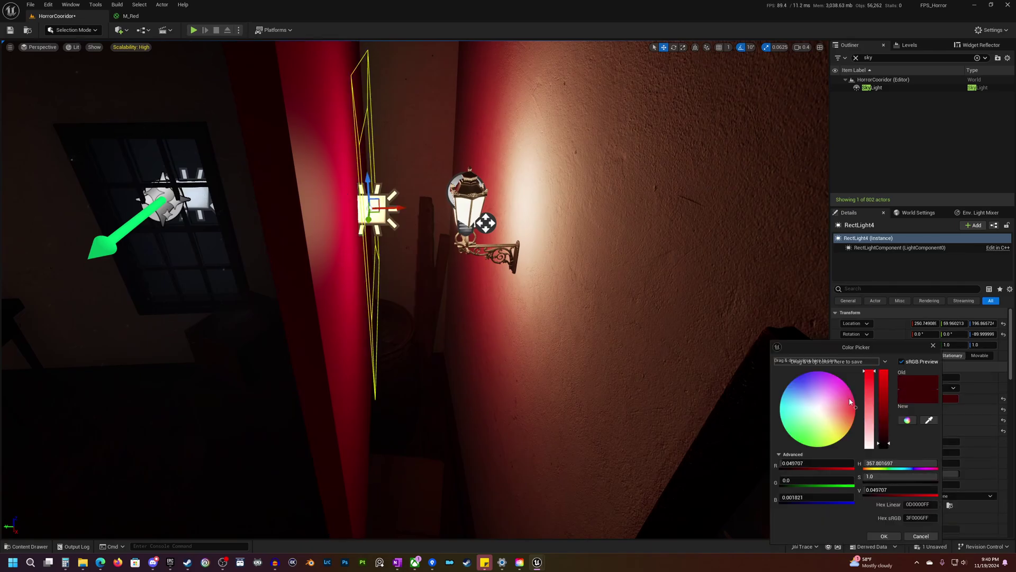
drag(882, 405, 890, 377)
click(884, 536)
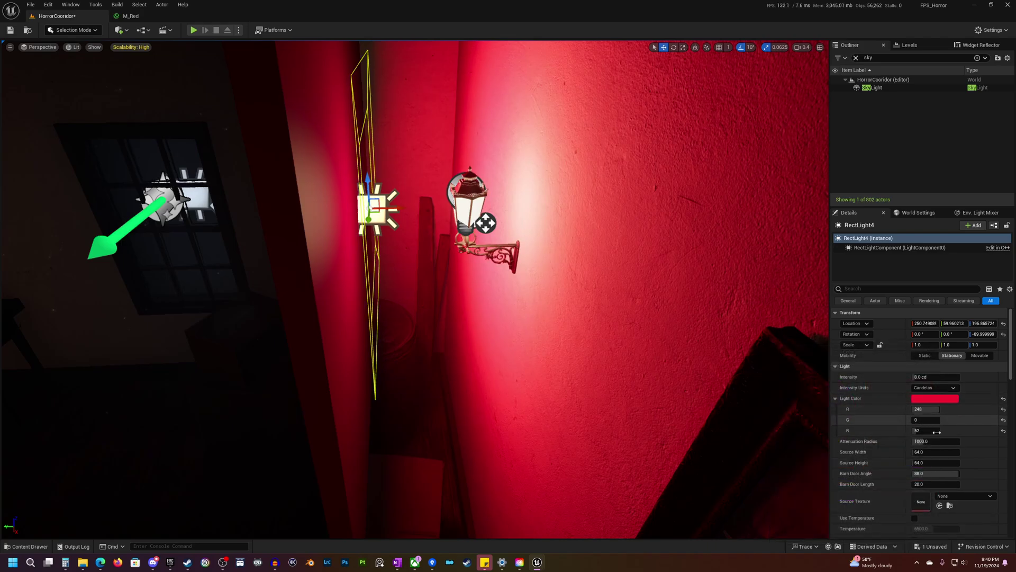
Set the rect light's intensity to 1 cd and hide the editor icons to inspect the red glow on the wall
click(928, 378)
text(1)
key(Return)
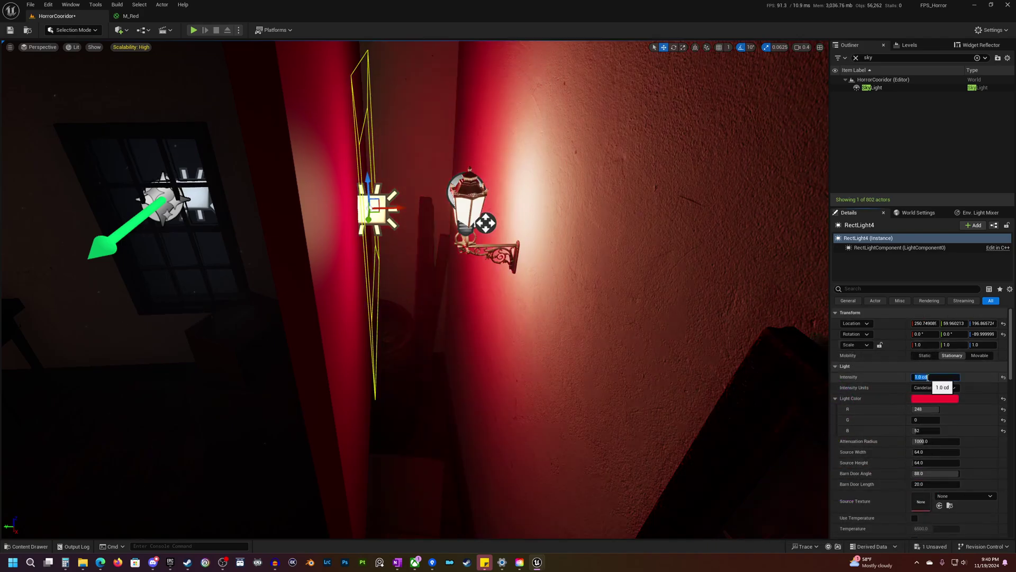
key(s)
mouse_move(481, 267)
right_down()
mouse_move(508, 273)
mouse_move(487, 254)
right_up()
key(g)
right_drag(423, 276, 312, 357)
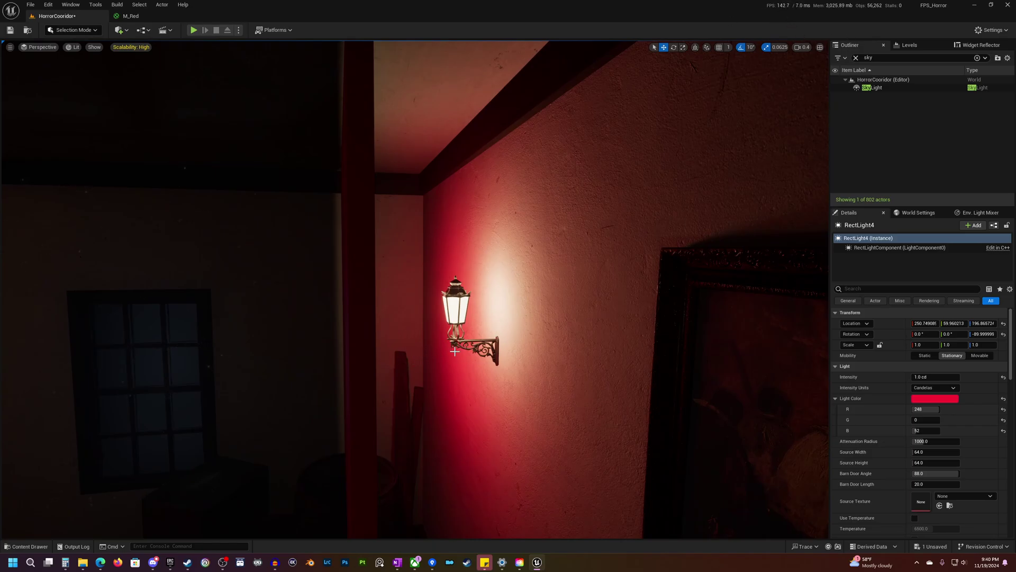
right_drag(457, 355, 455, 355)
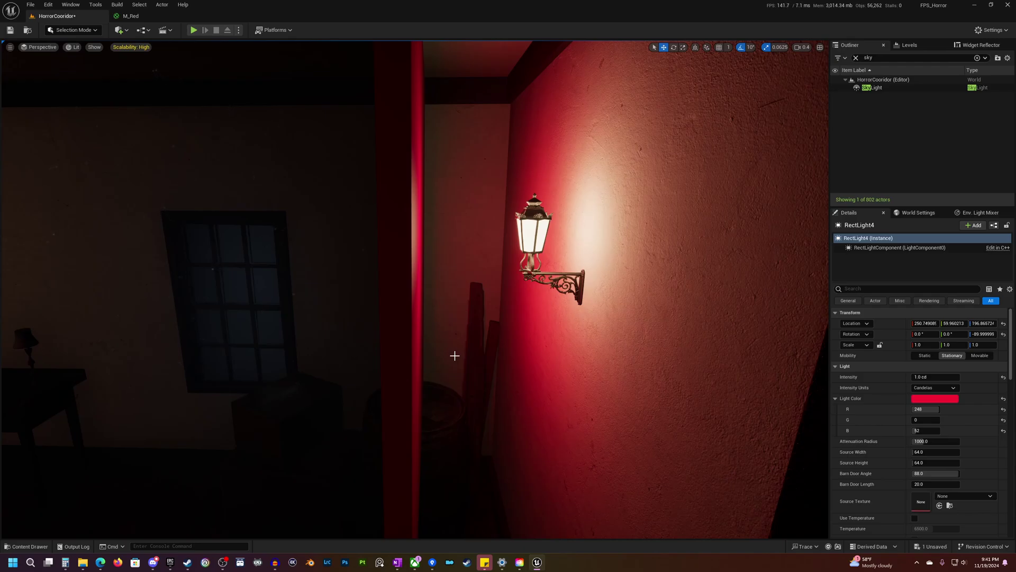
View the lantern corner from farther back in the corridor and select the red panel
key(s)
right_drag(472, 349, 386, 323)
key(w)
click(605, 372)
mouse_move(606, 372)
right_down()
mouse_move(583, 370)
mouse_move(619, 372)
right_up()
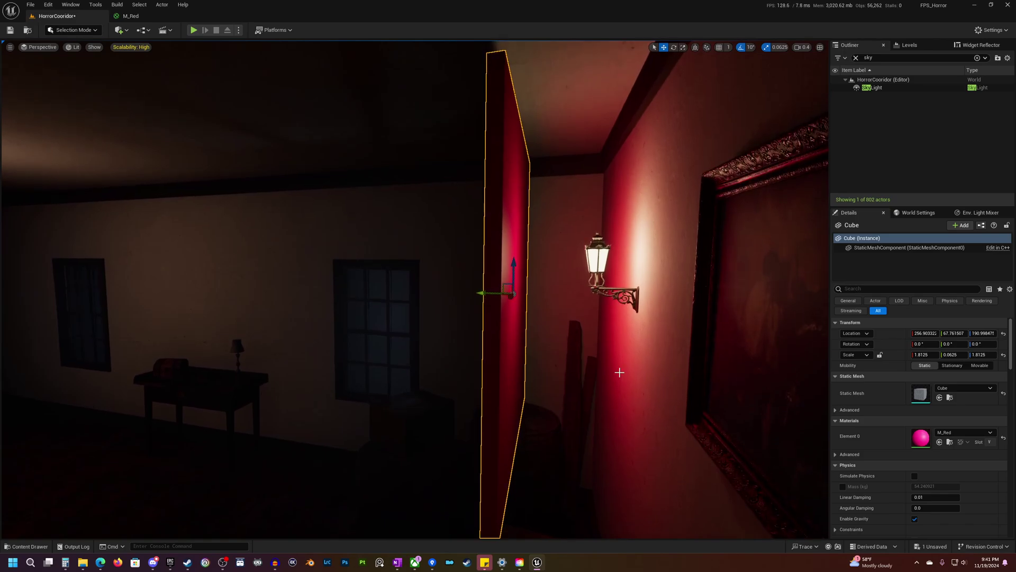